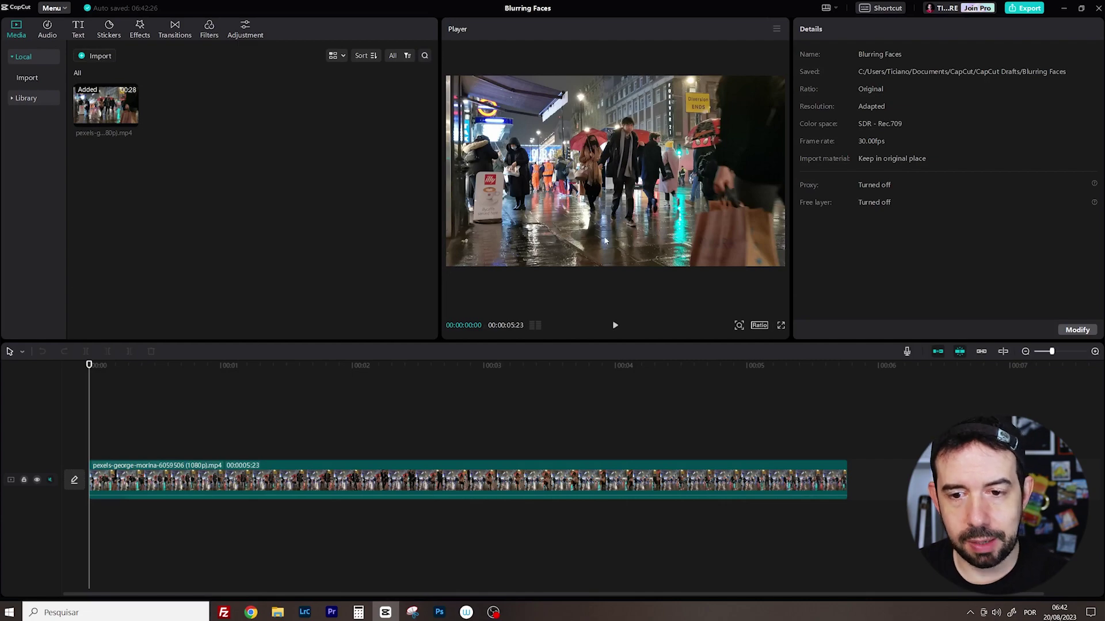
# Preview the street clip from the beginning, then stop playback.
pyautogui.press('space')
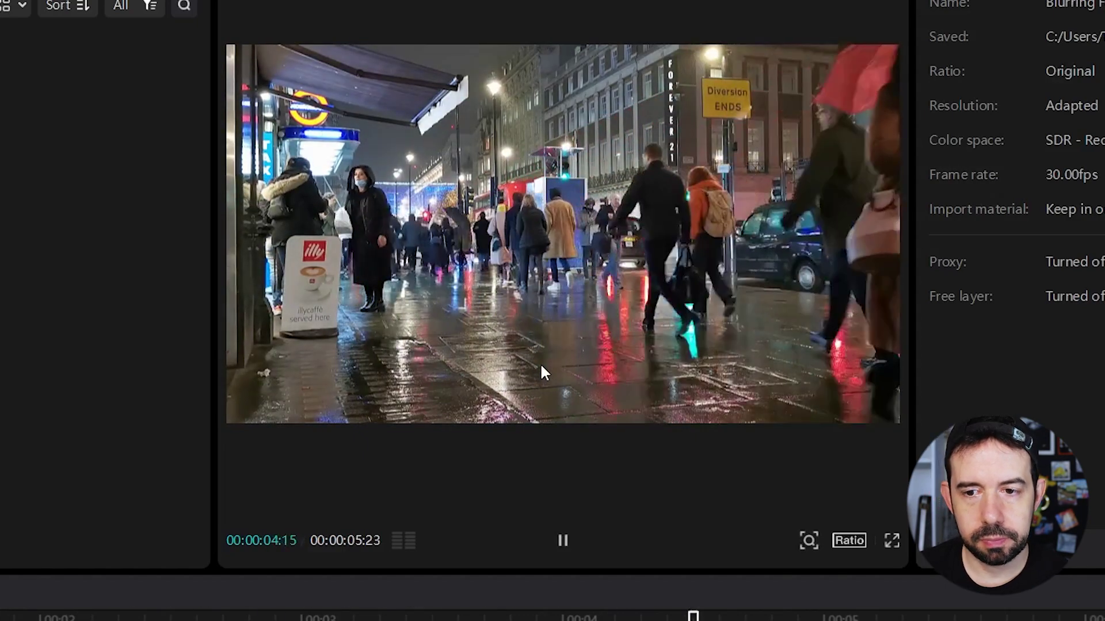
pyautogui.press('space')
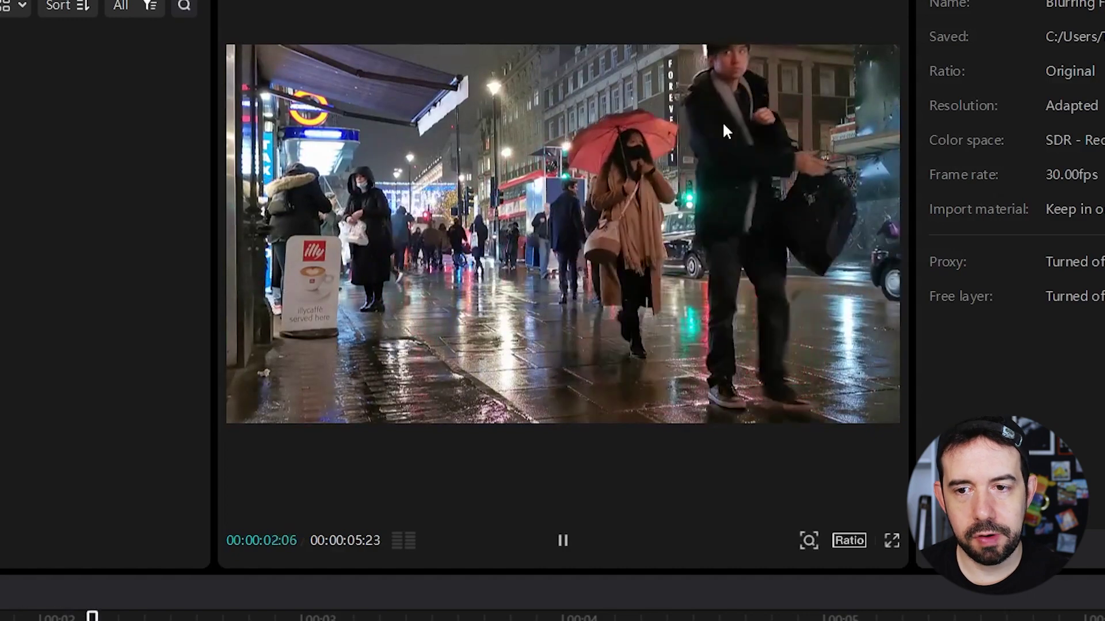
pyautogui.press('space')
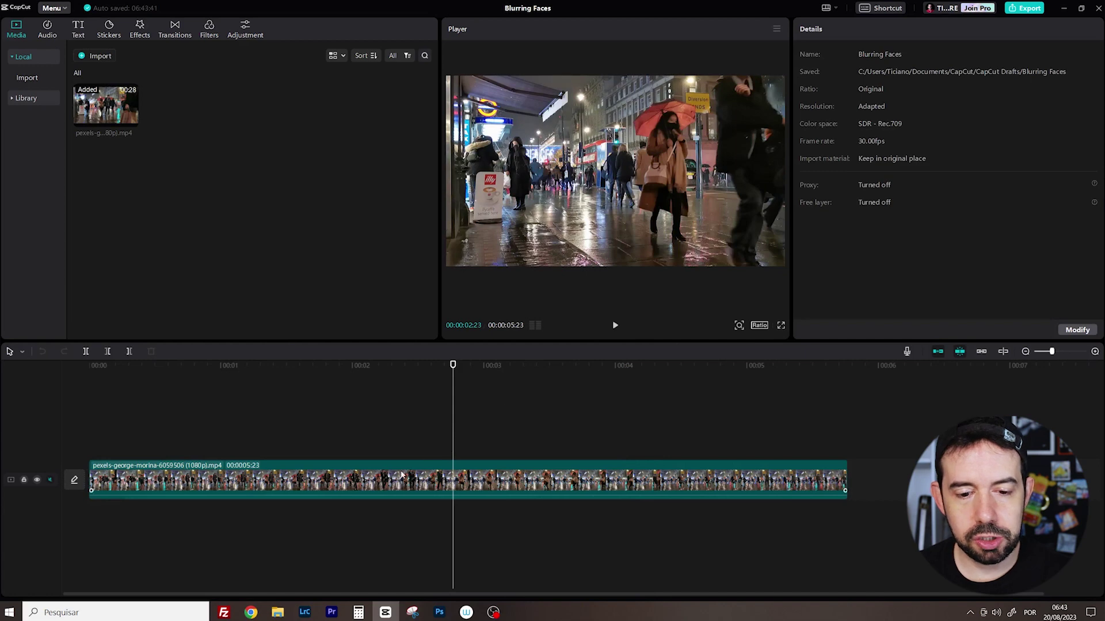
# Copy the street clip onto a second track aligned at 00:00, then play both from the start.
pyautogui.click(390, 483)
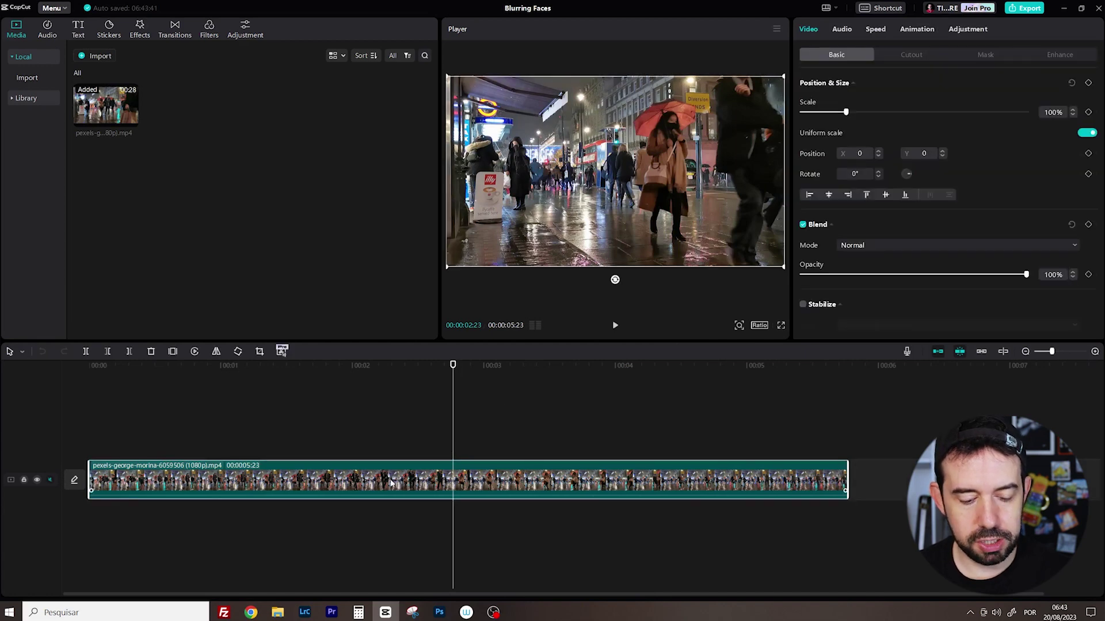
pyautogui.hotkey('ctrl', 'c')
pyautogui.hotkey('ctrl', 'v')
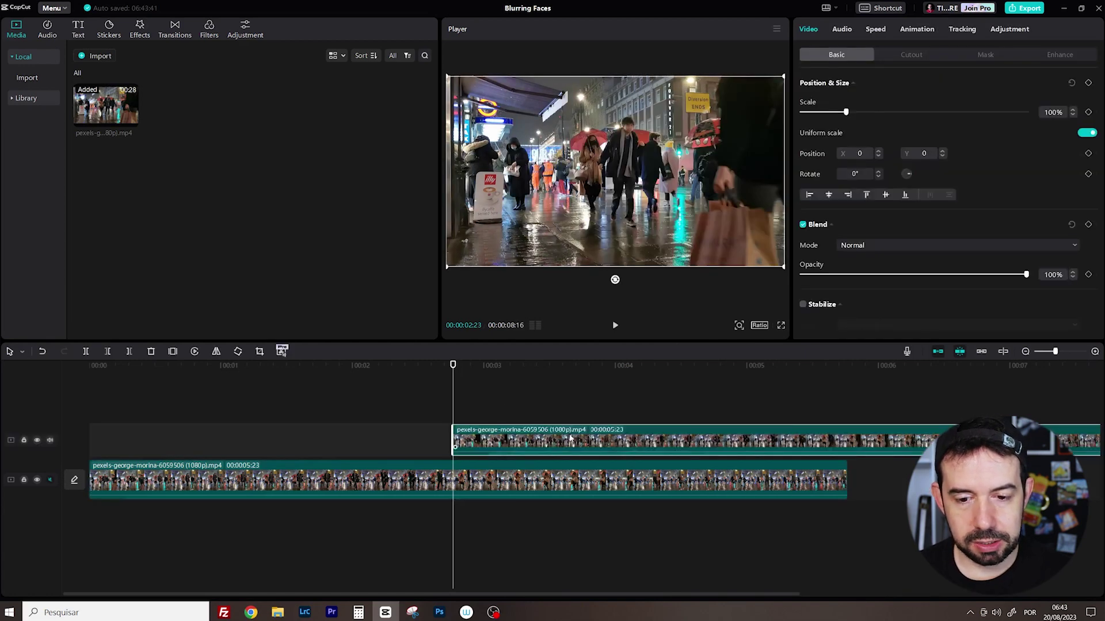
pyautogui.moveTo(570, 437); pyautogui.dragTo(199, 438)
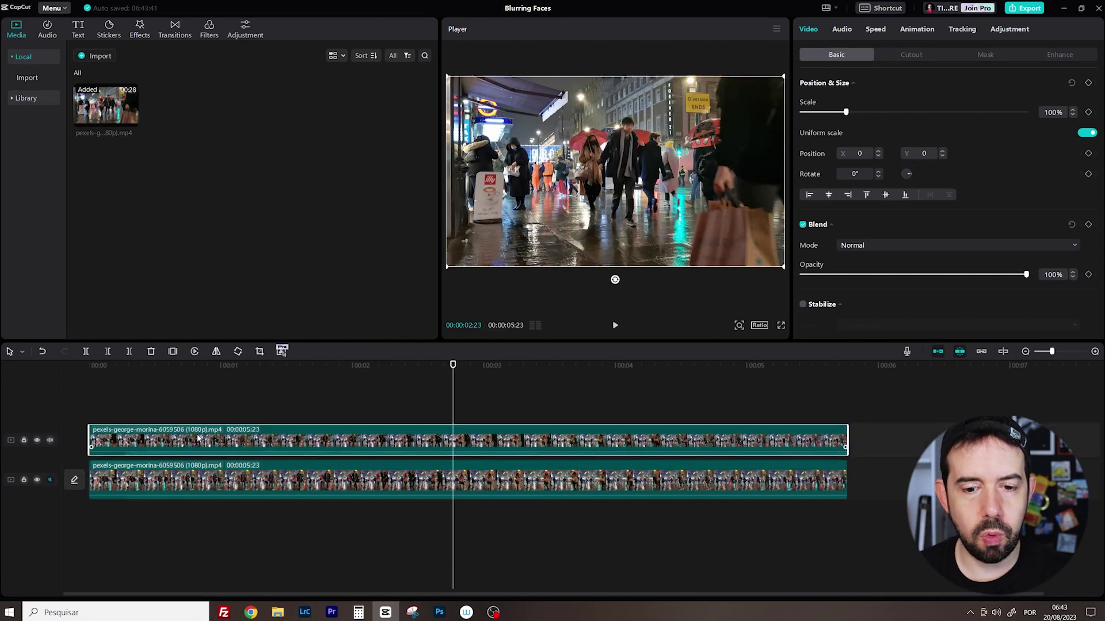
pyautogui.press('Home')
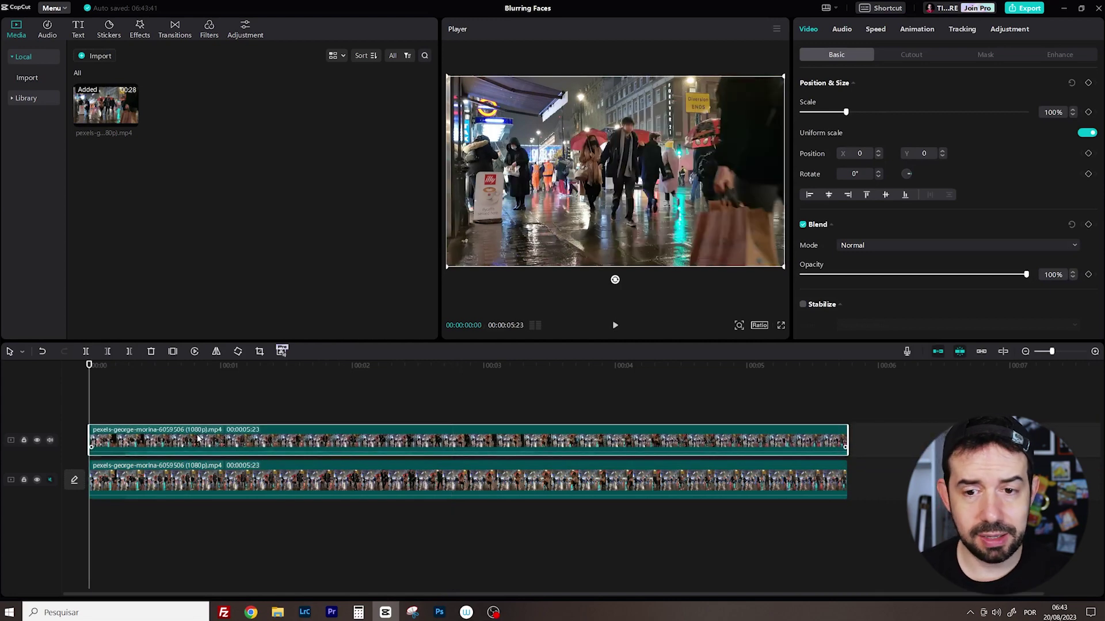
pyautogui.press('space')
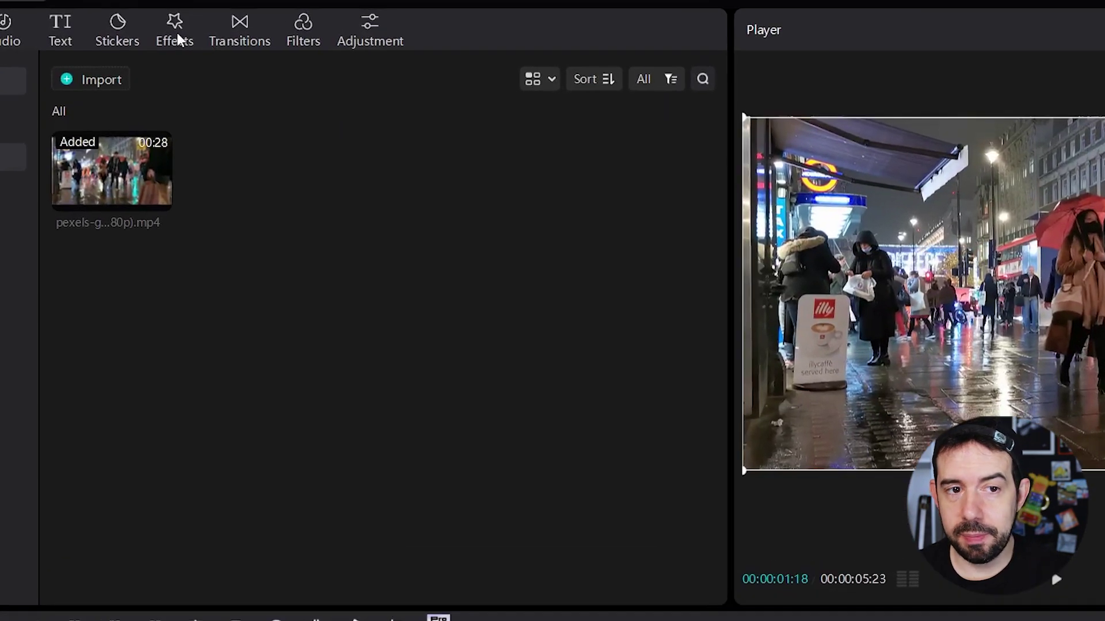
# Show the Effects library scrolled down to the Lens effects, where Blur is listed.
pyautogui.click(177, 33)
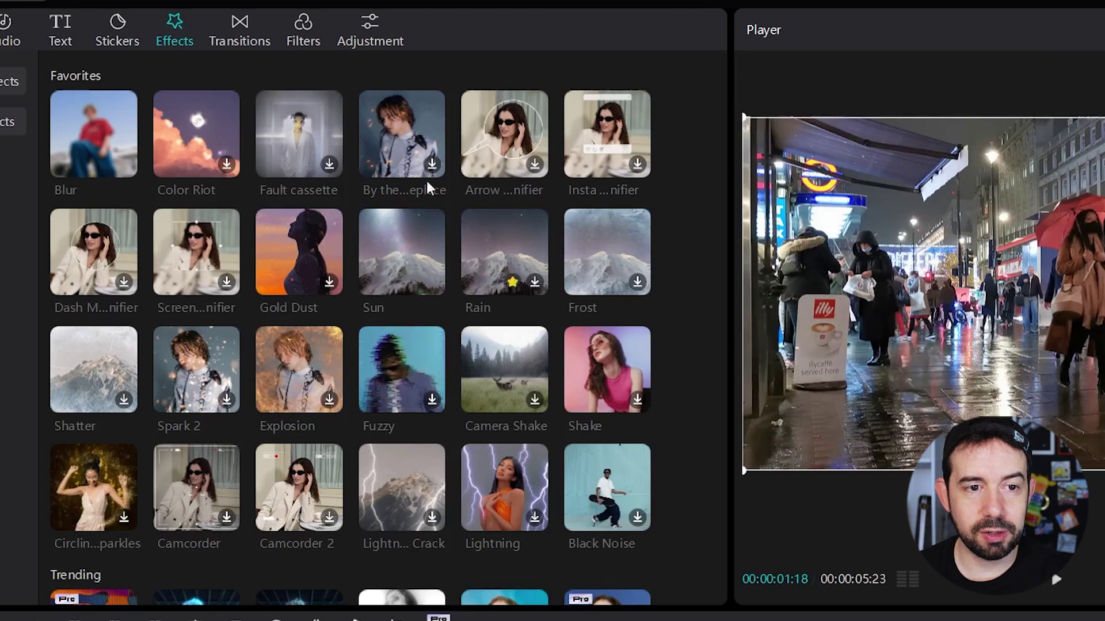
pyautogui.moveTo(118, 124)
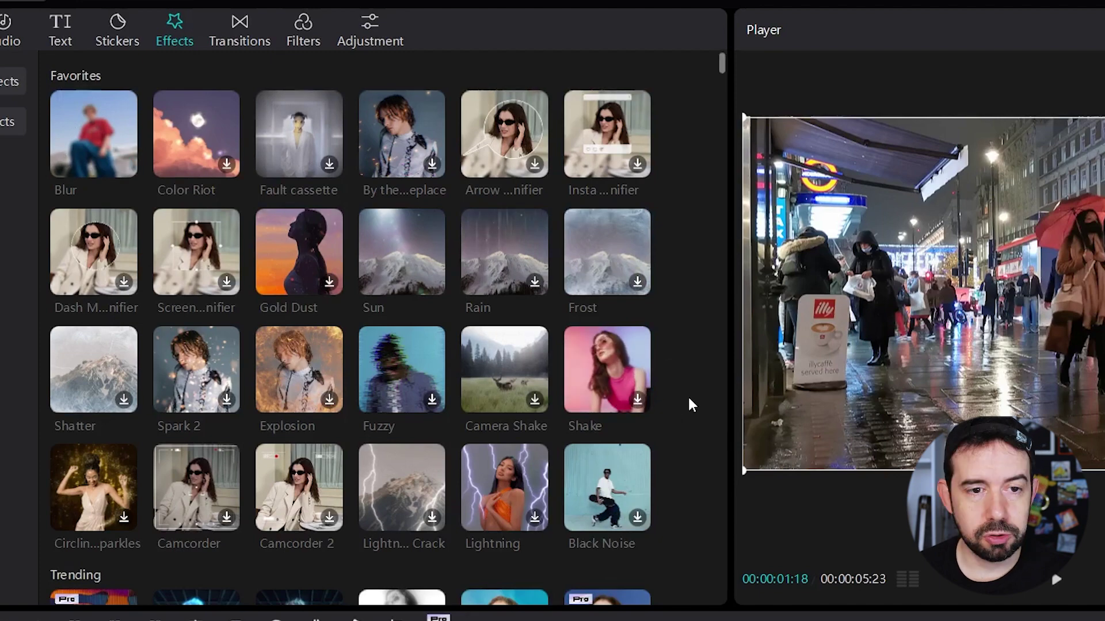
pyautogui.scroll(-15, 667, 442)
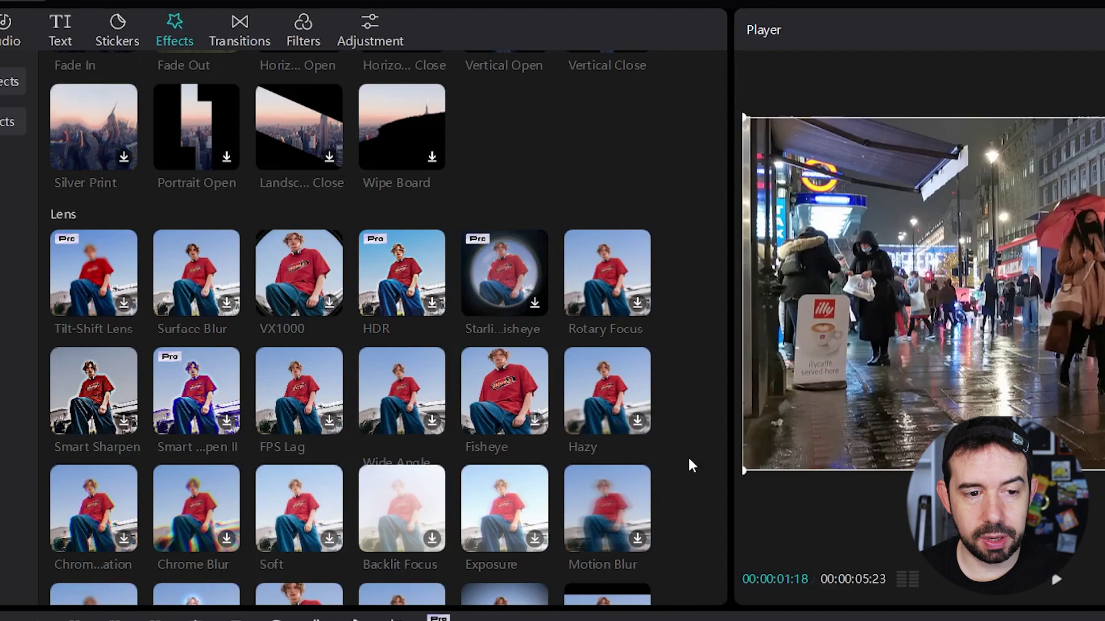
pyautogui.scroll(-3, 688, 459)
# Add the Blur effect to the upper duplicate clip at strength 10 and open it for editing.
pyautogui.moveTo(56, 523)
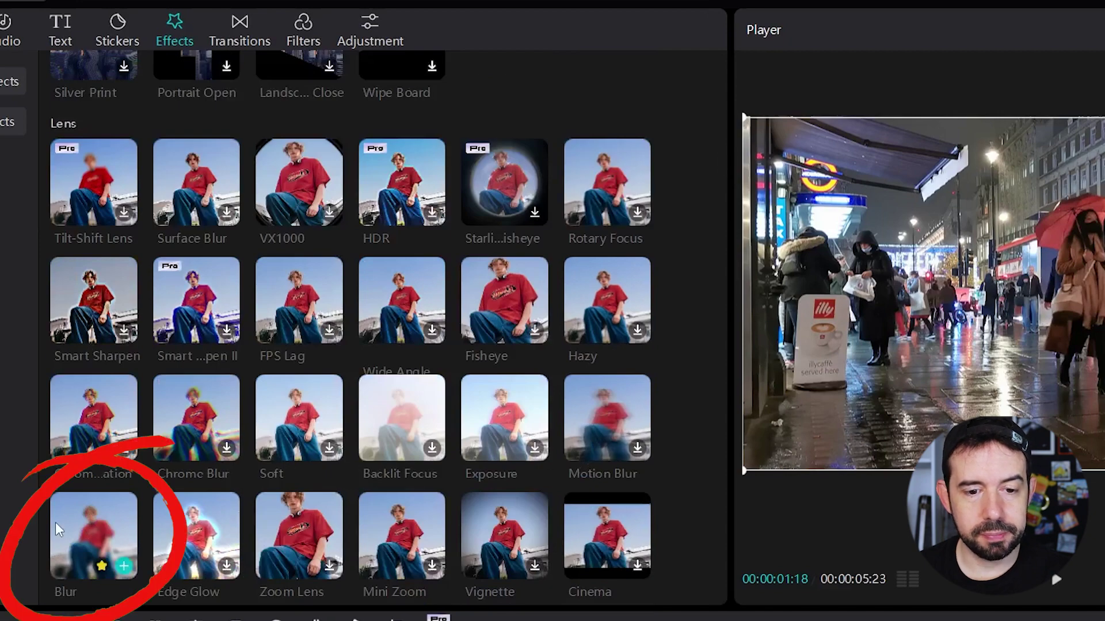
pyautogui.moveTo(56, 523); pyautogui.dragTo(95, 521)
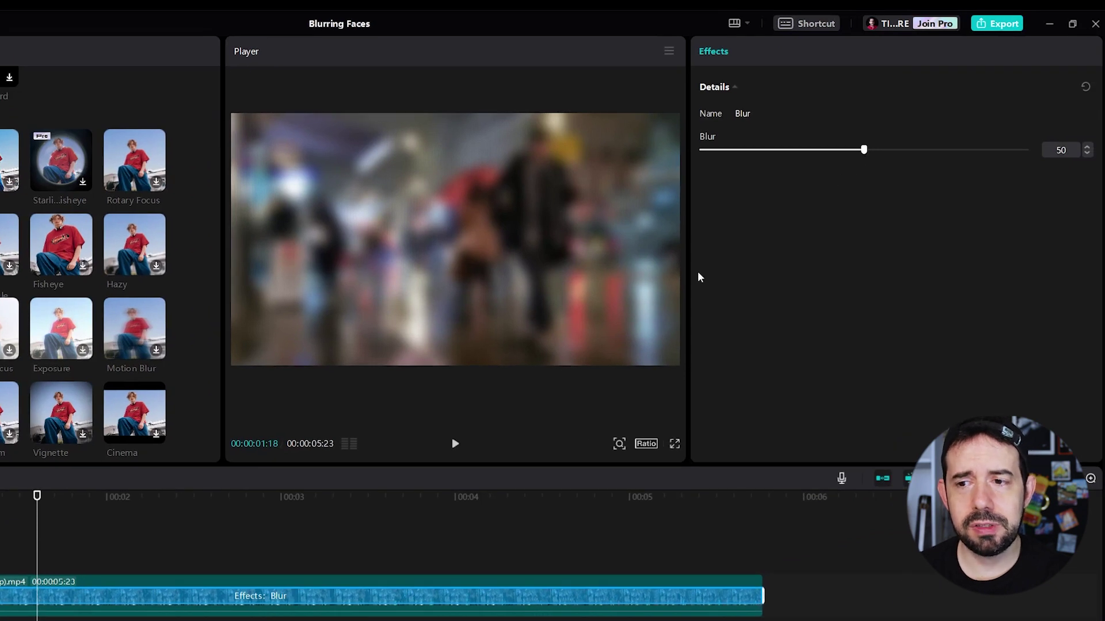
pyautogui.moveTo(864, 150); pyautogui.dragTo(726, 151)
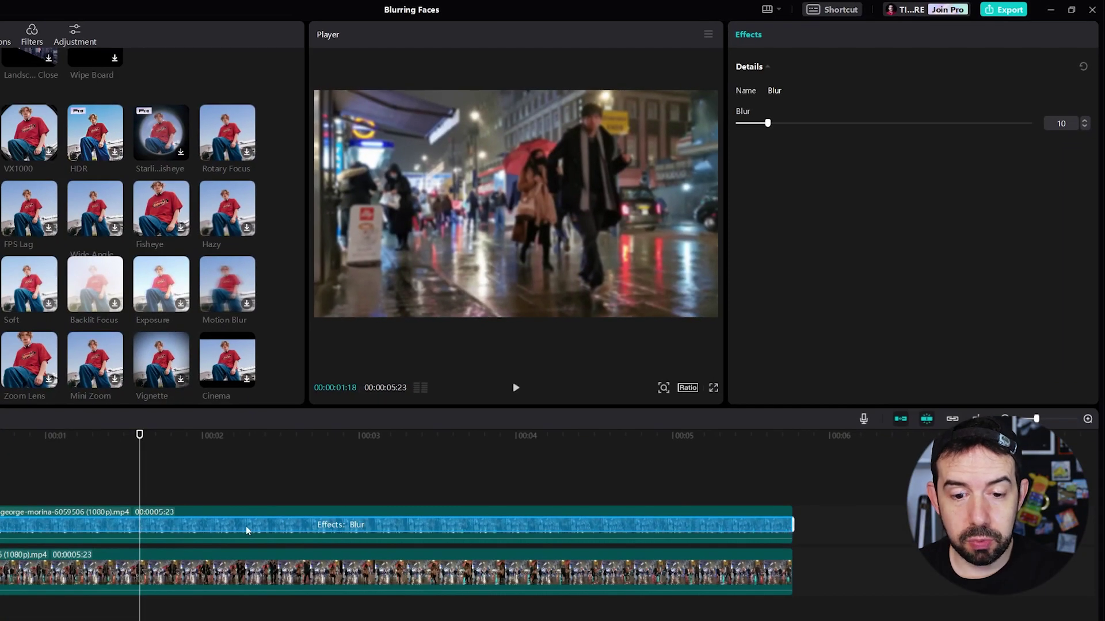
pyautogui.click(225, 517)
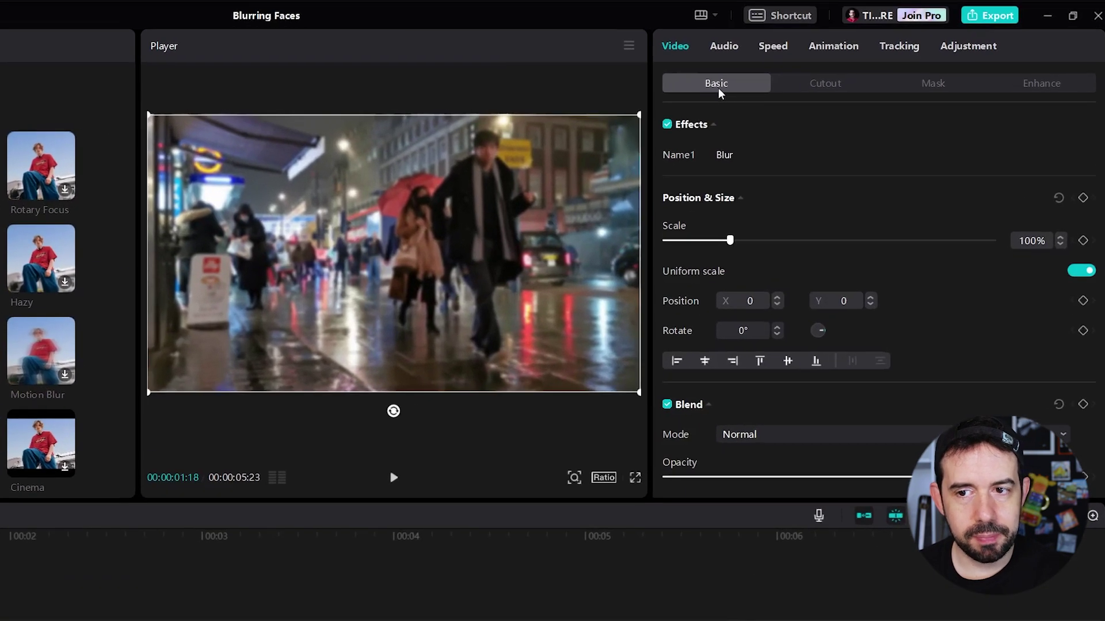
pyautogui.moveTo(690, 152)
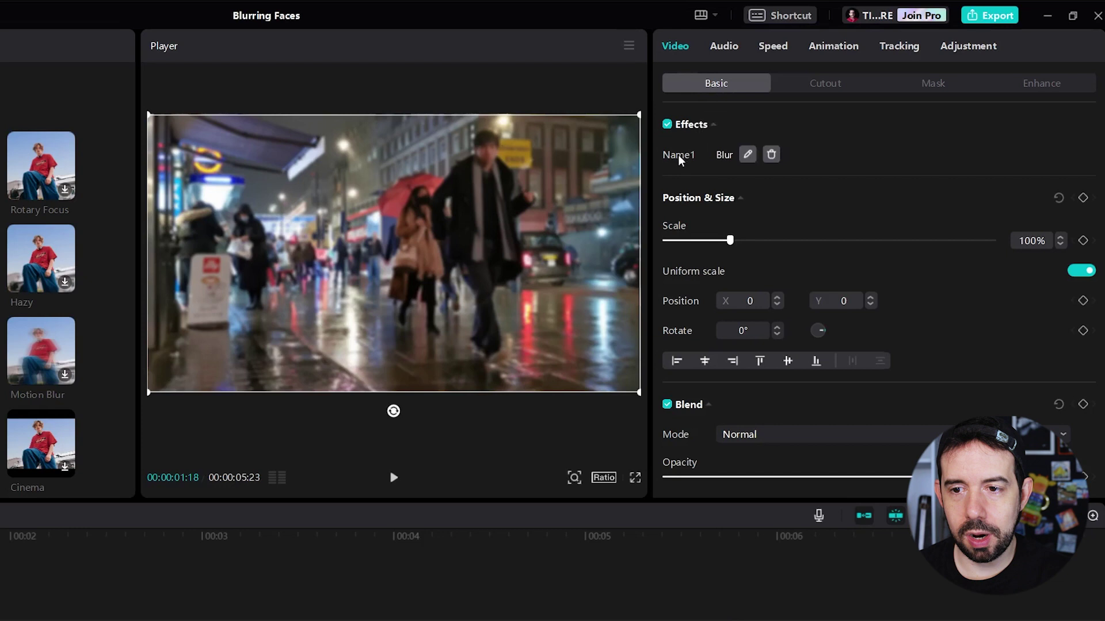
pyautogui.click(748, 154)
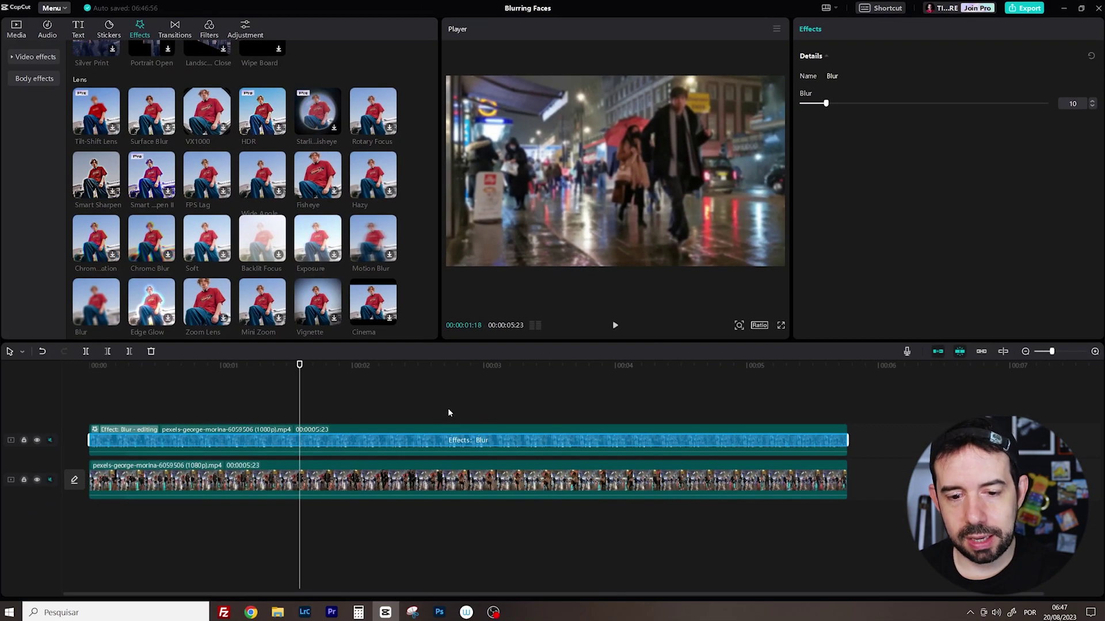
# Give the blurred upper clip a 149 × 149 Circle mask over the walking man's face.
pyautogui.click(449, 413)
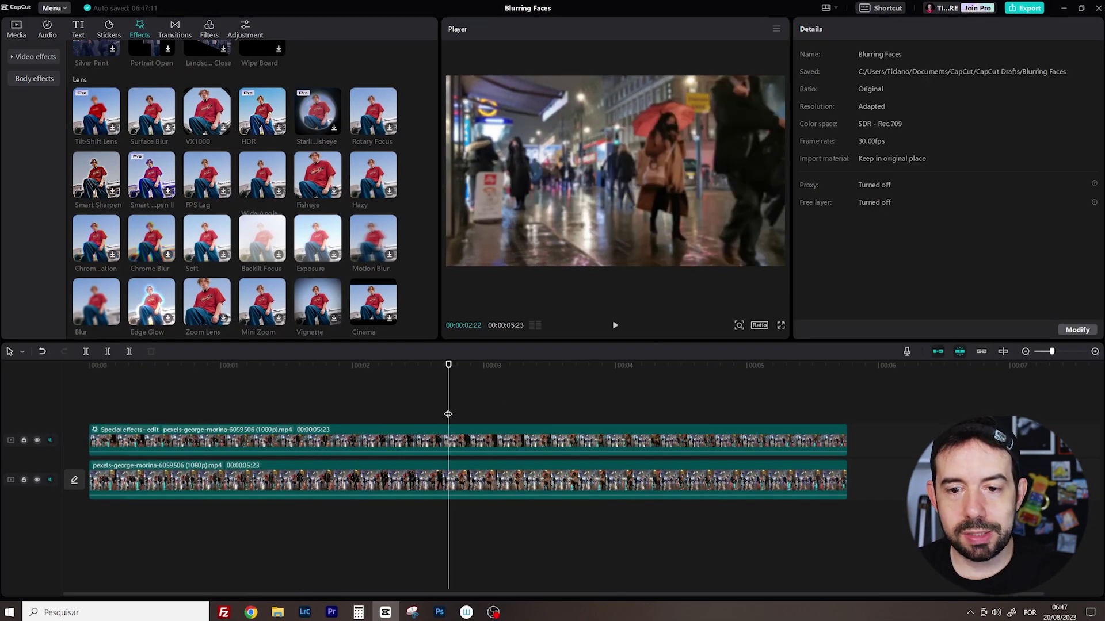
pyautogui.press('Home')
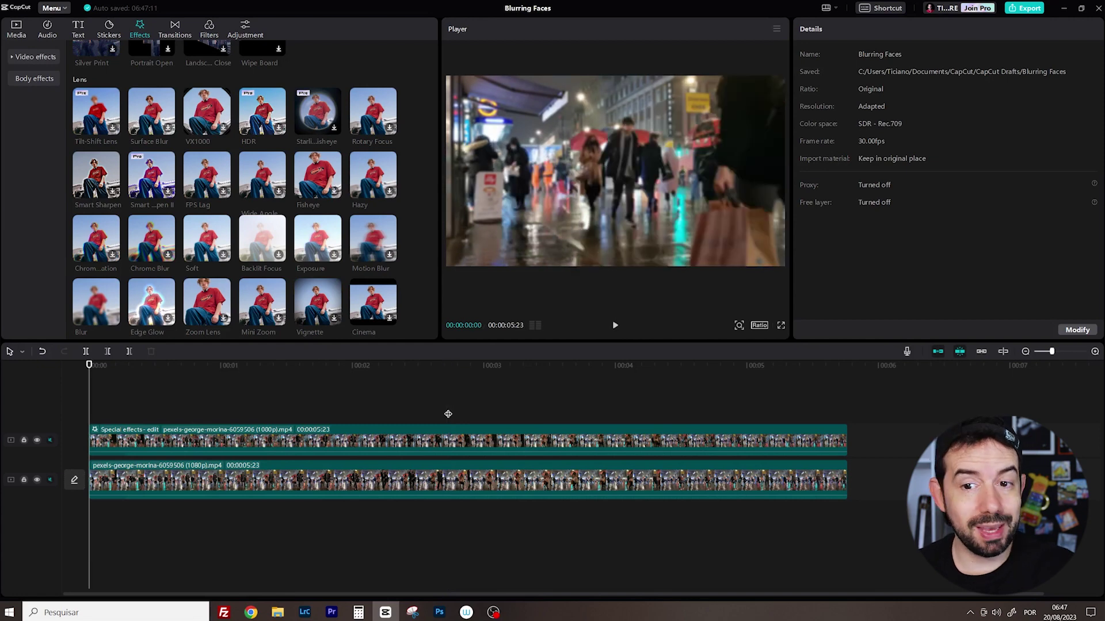
pyautogui.click(384, 436)
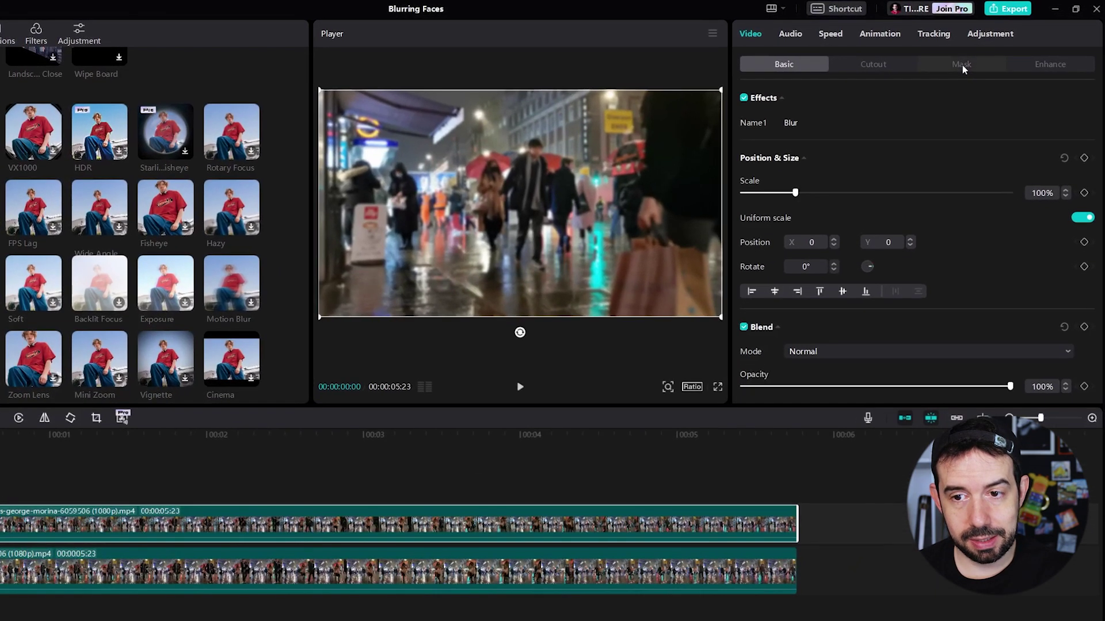
pyautogui.click(985, 54)
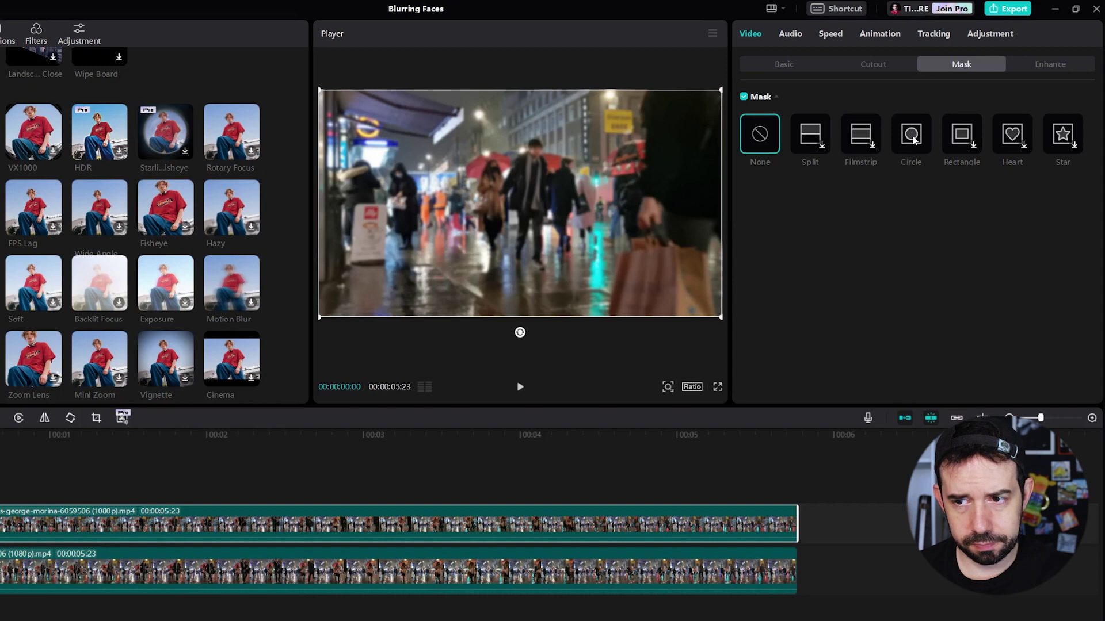
pyautogui.click(912, 139)
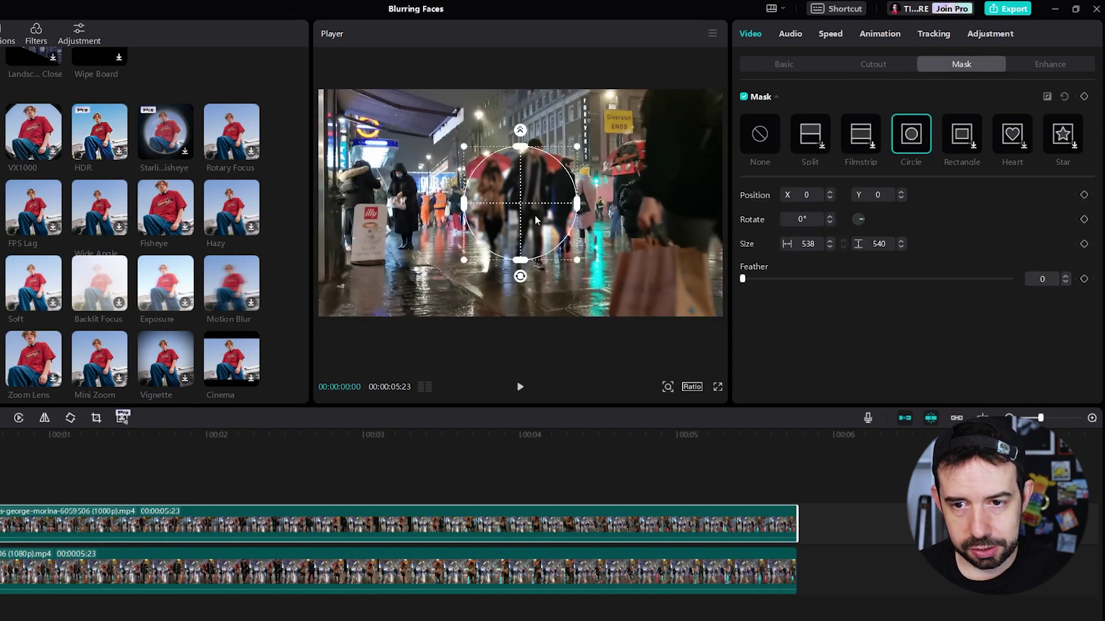
pyautogui.moveTo(535, 220); pyautogui.dragTo(547, 171)
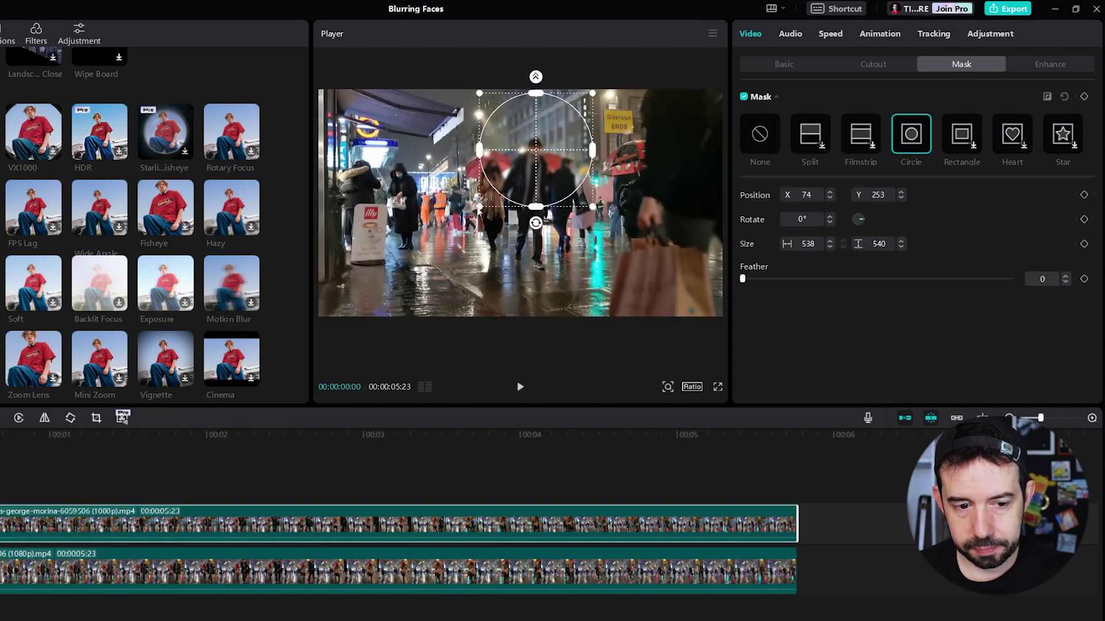
pyautogui.moveTo(481, 210); pyautogui.dragTo(520, 168)
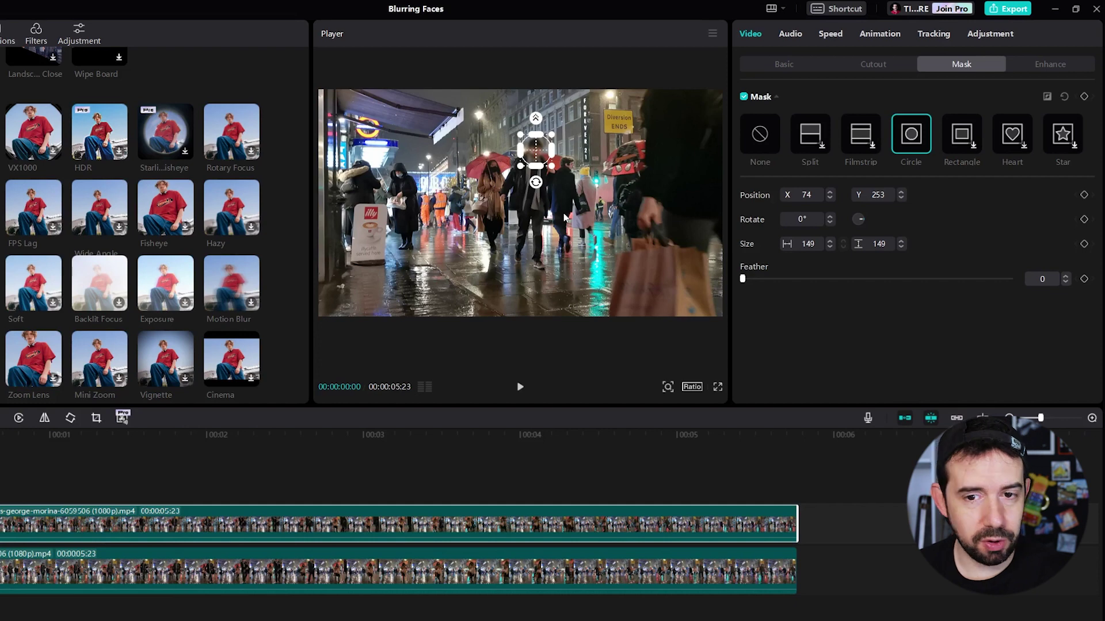
# Motion-track the walking man's head on the blurred clip and play back the result.
pyautogui.click(934, 34)
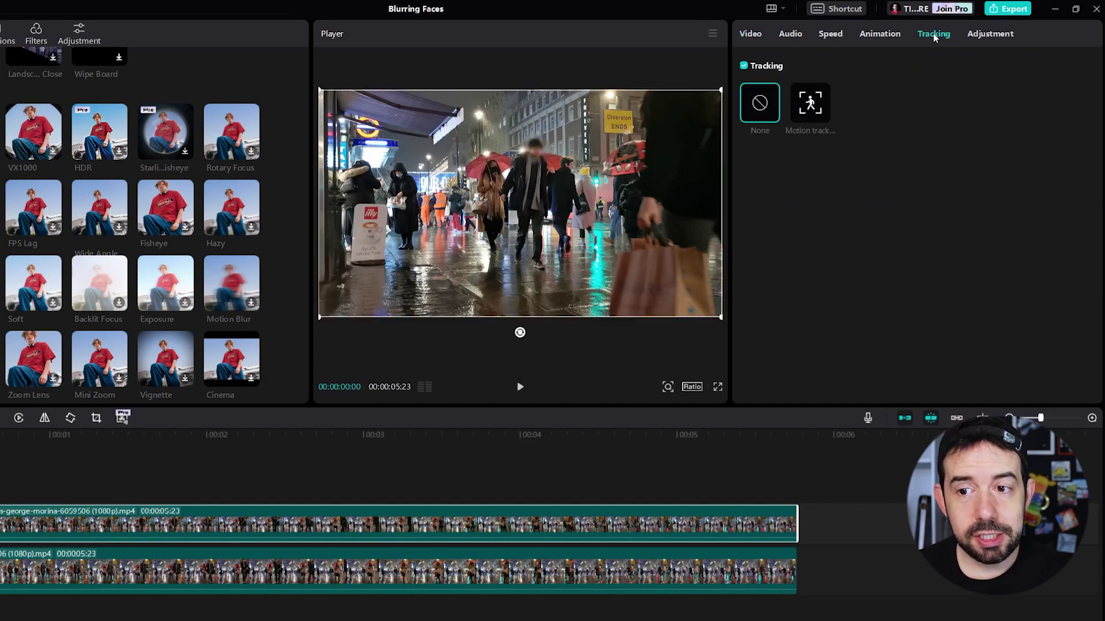
pyautogui.click(810, 109)
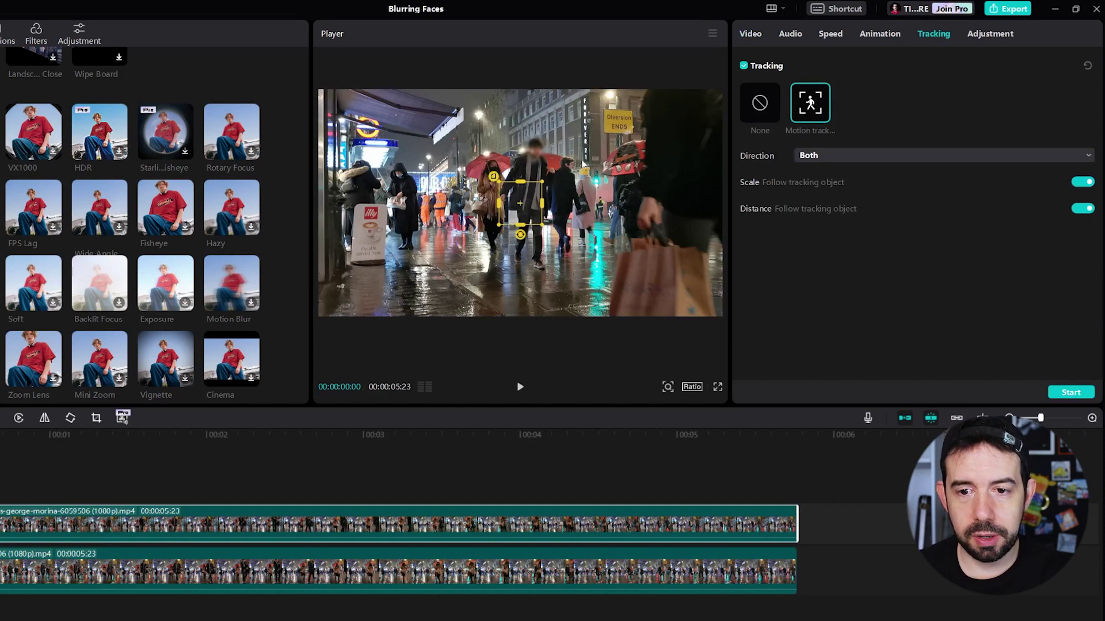
pyautogui.moveTo(527, 207); pyautogui.dragTo(543, 152)
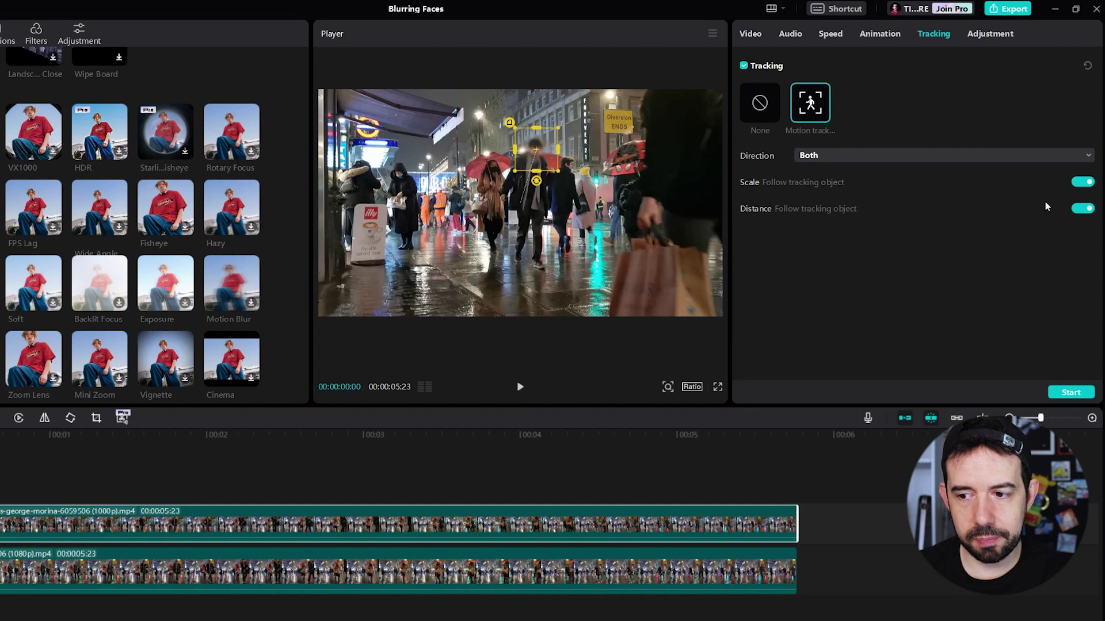
pyautogui.click(1071, 392)
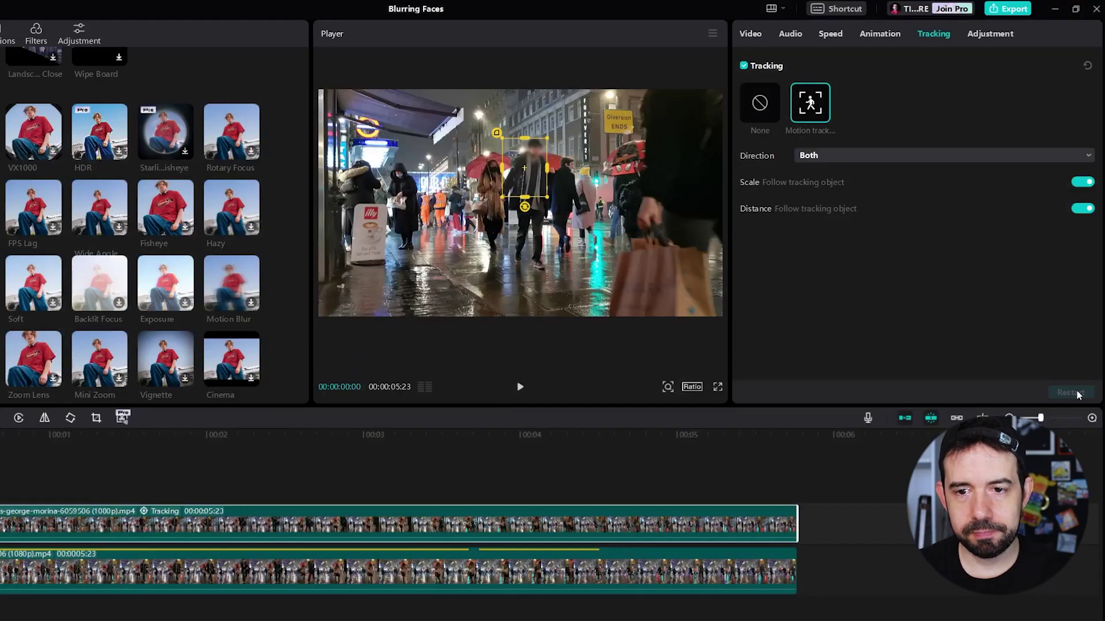
pyautogui.press('space')
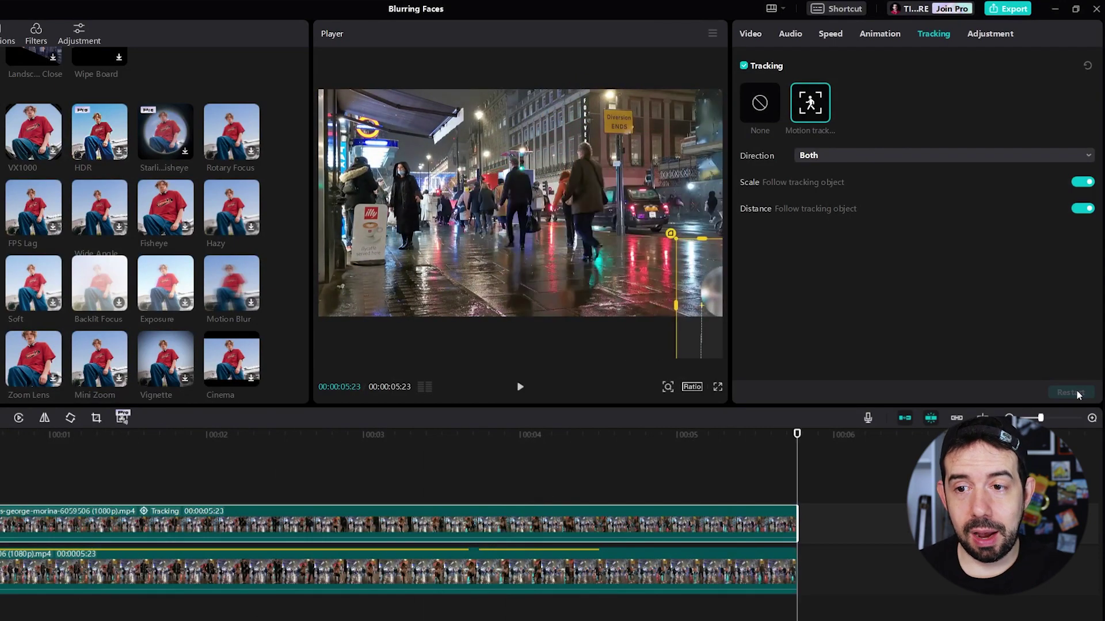
# Remove the motion tracking, switch Tracking off, and return to the clip start.
pyautogui.click(767, 111)
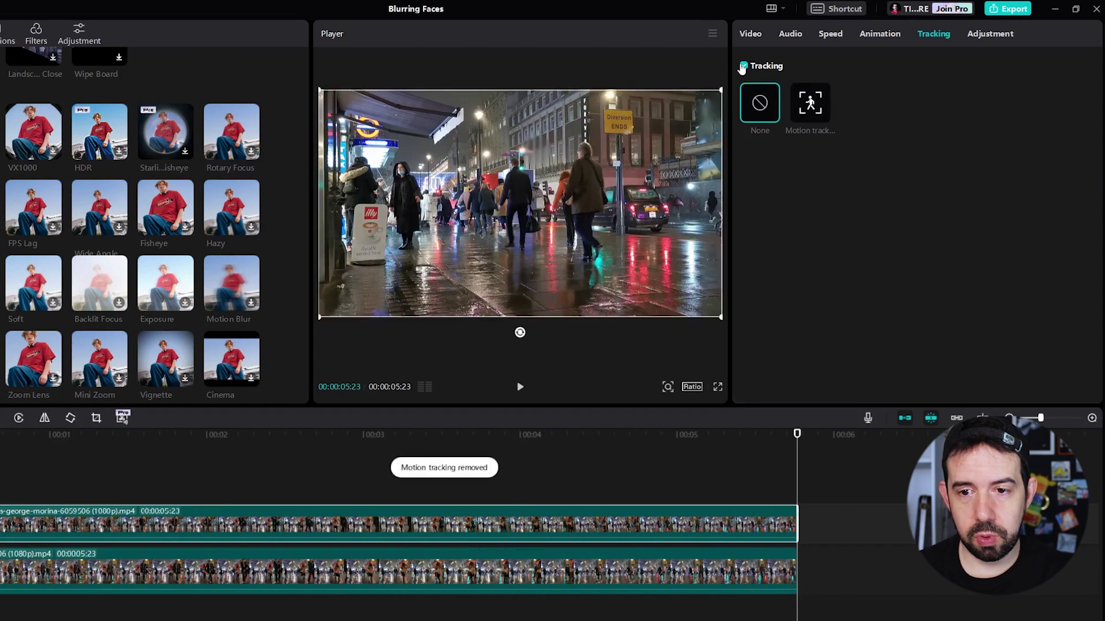
pyautogui.click(744, 67)
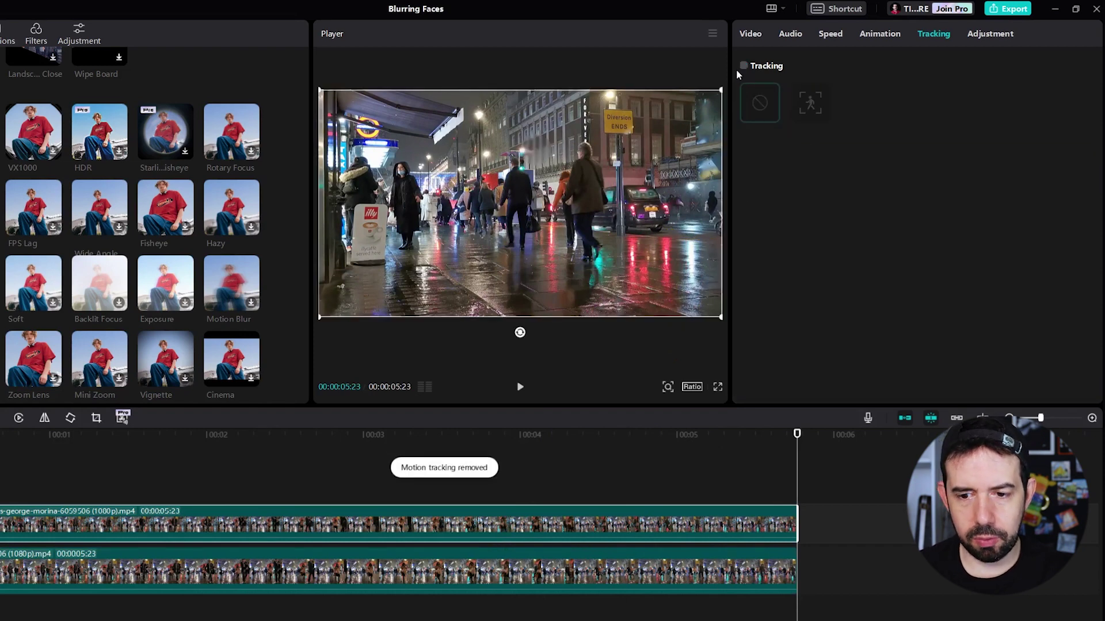
pyautogui.press('Home')
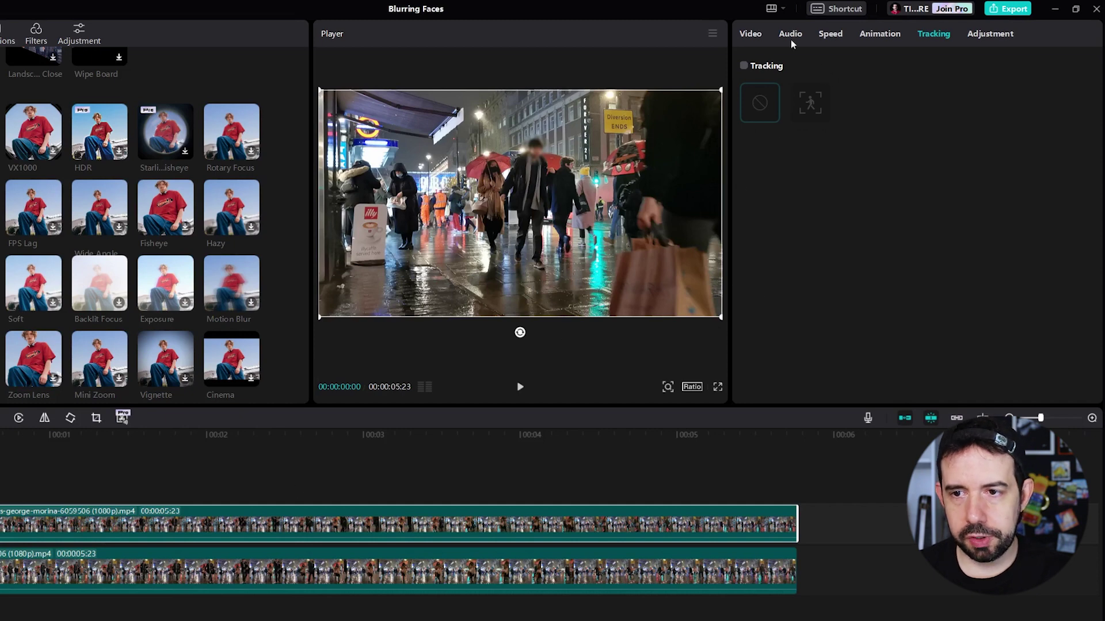
# Add a circle mask position keyframe, and at 1:18 move the mask onto the man's head.
pyautogui.click(753, 34)
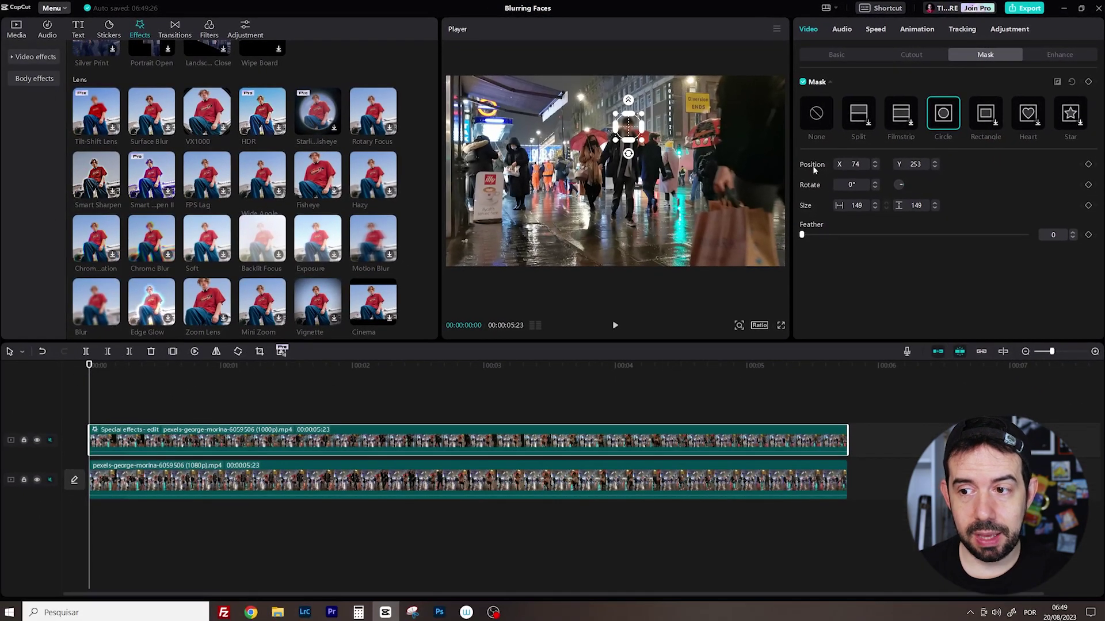
pyautogui.click(1087, 165)
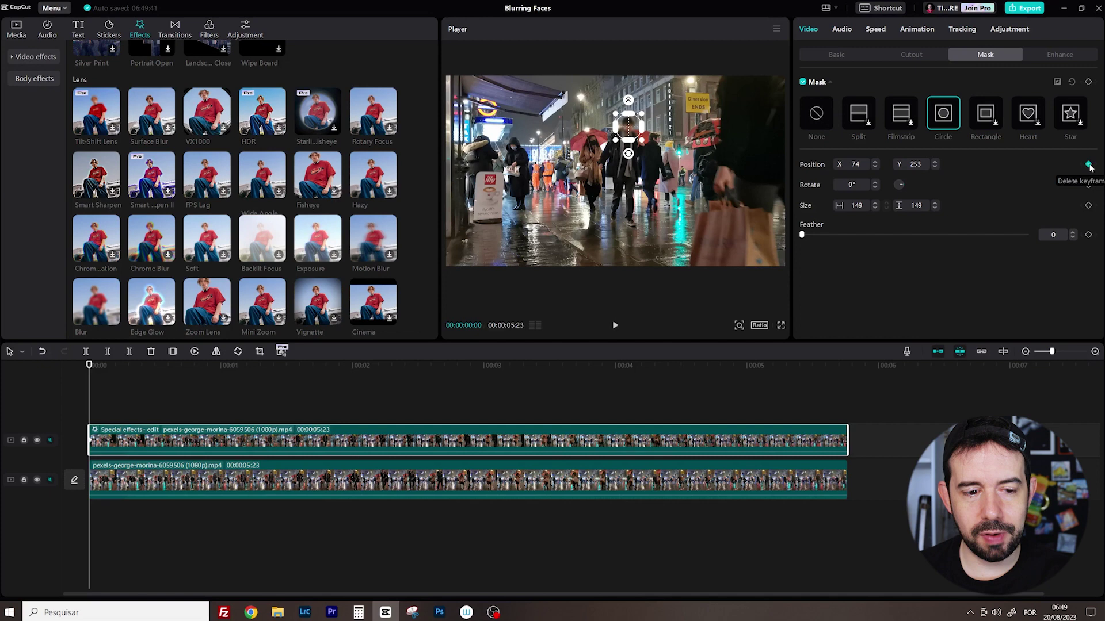
pyautogui.click(419, 373)
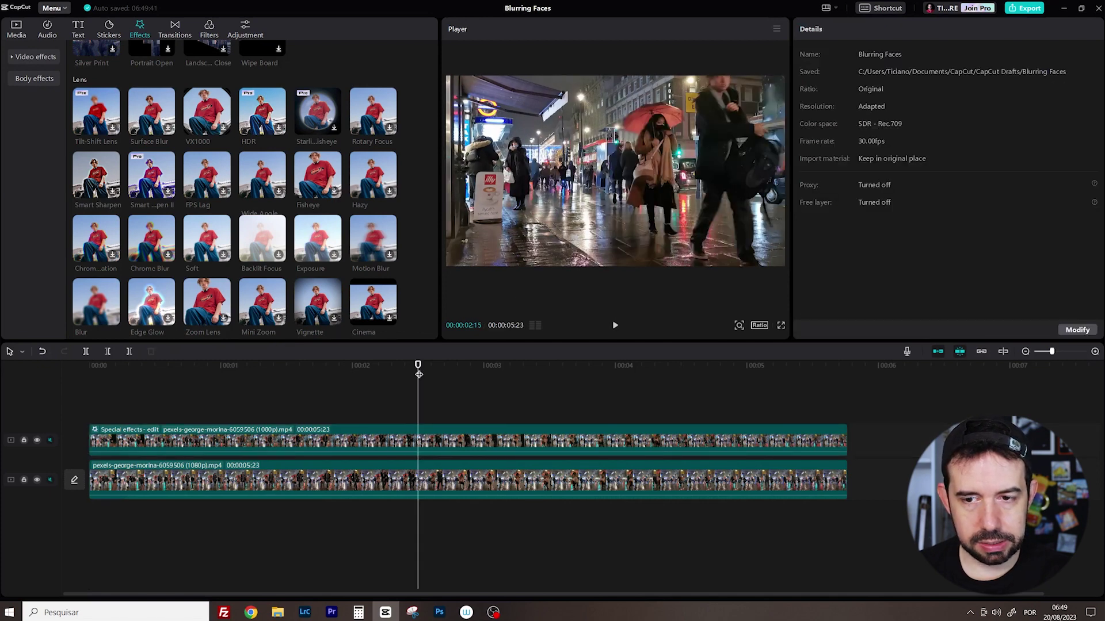
pyautogui.press('Left')
pyautogui.press('Left')
pyautogui.press('Left')
pyautogui.press('Left')
pyautogui.press('Left')
pyautogui.press('Left')
pyautogui.press('Left')
pyautogui.press('Left')
pyautogui.press('Left')
pyautogui.press('Left')
pyautogui.press('Left')
pyautogui.press('Left')
pyautogui.press('Left')
pyautogui.press('Left')
pyautogui.press('Left')
pyautogui.press('Left')
pyautogui.press('Left')
pyautogui.press('Left')
pyautogui.press('Left')
pyautogui.press('Left')
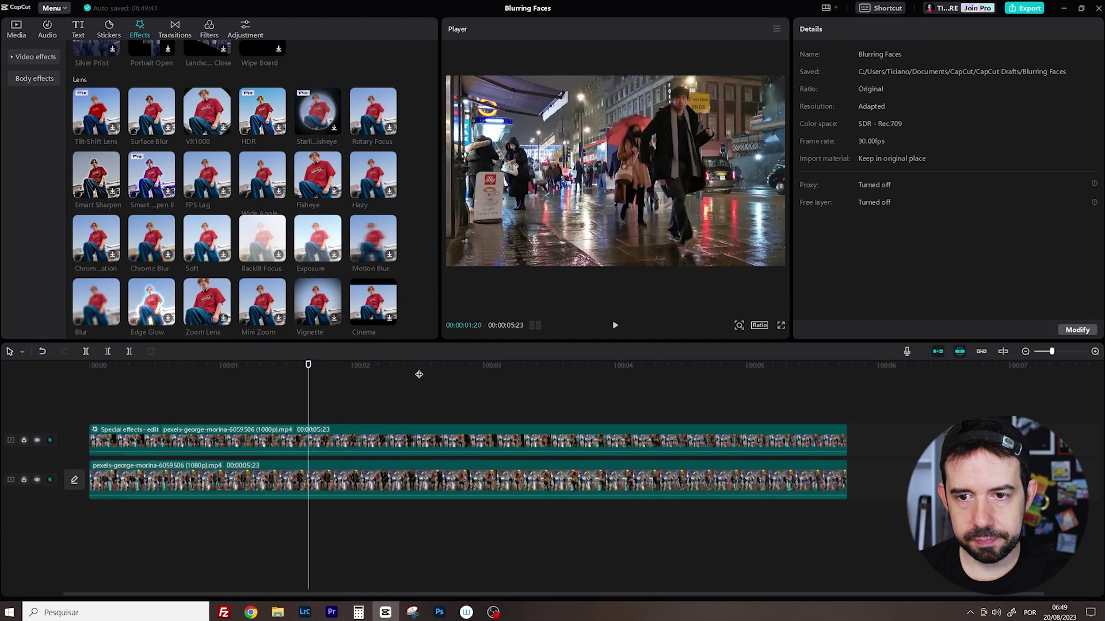
pyautogui.press('Left')
pyautogui.press('Left')
pyautogui.click(347, 432)
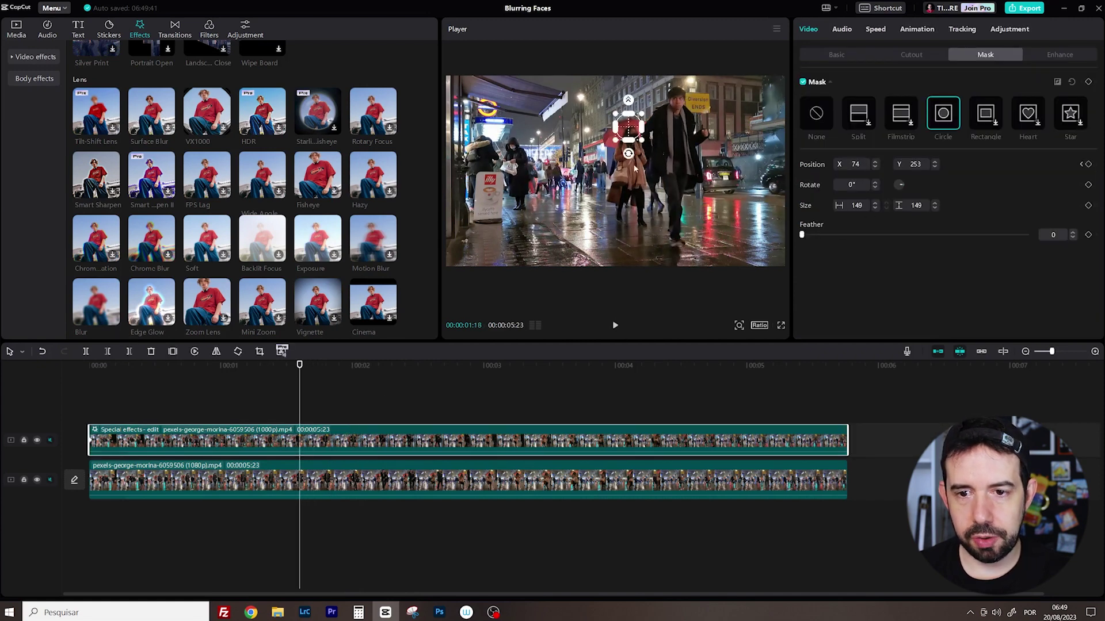
pyautogui.moveTo(627, 132); pyautogui.dragTo(675, 104)
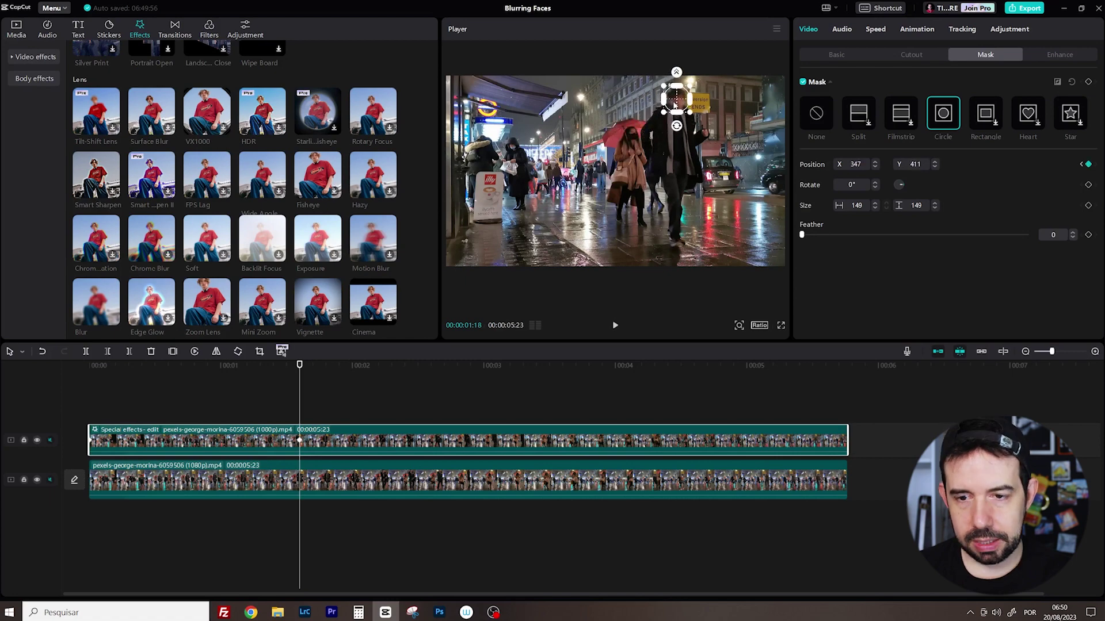
# At 00:00:02:22, move the circle mask onto the face under the umbrella (X 721, Y 540).
pyautogui.press('Home')
pyautogui.press('space')
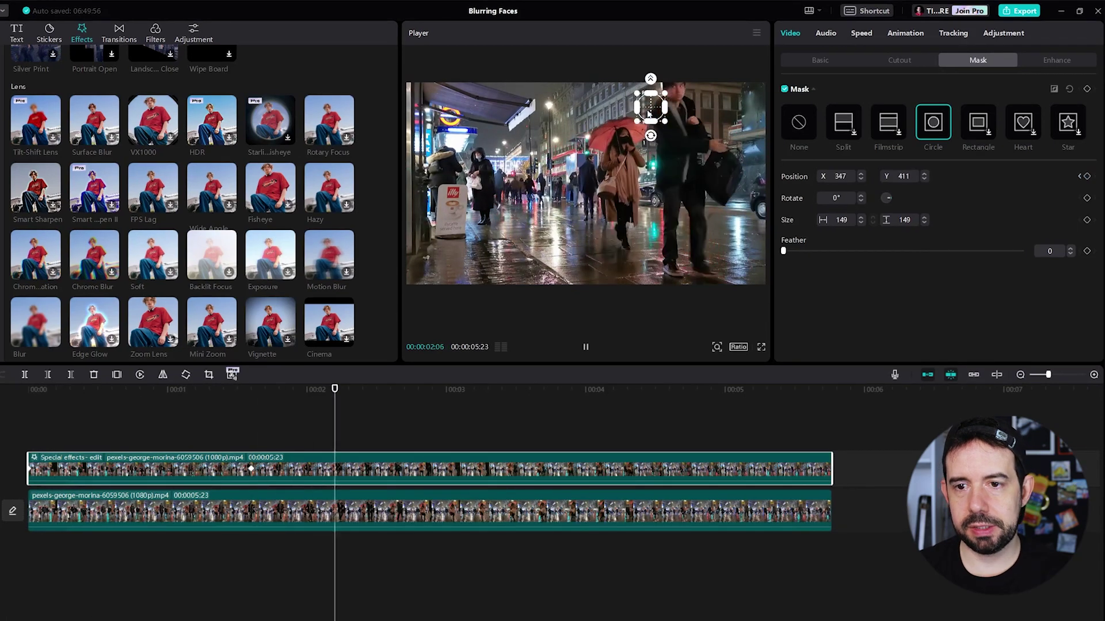
pyautogui.press('space')
pyautogui.press('Right')
pyautogui.press('Right')
pyautogui.press('Right')
pyautogui.press('Right')
pyautogui.press('Right')
pyautogui.press('Right')
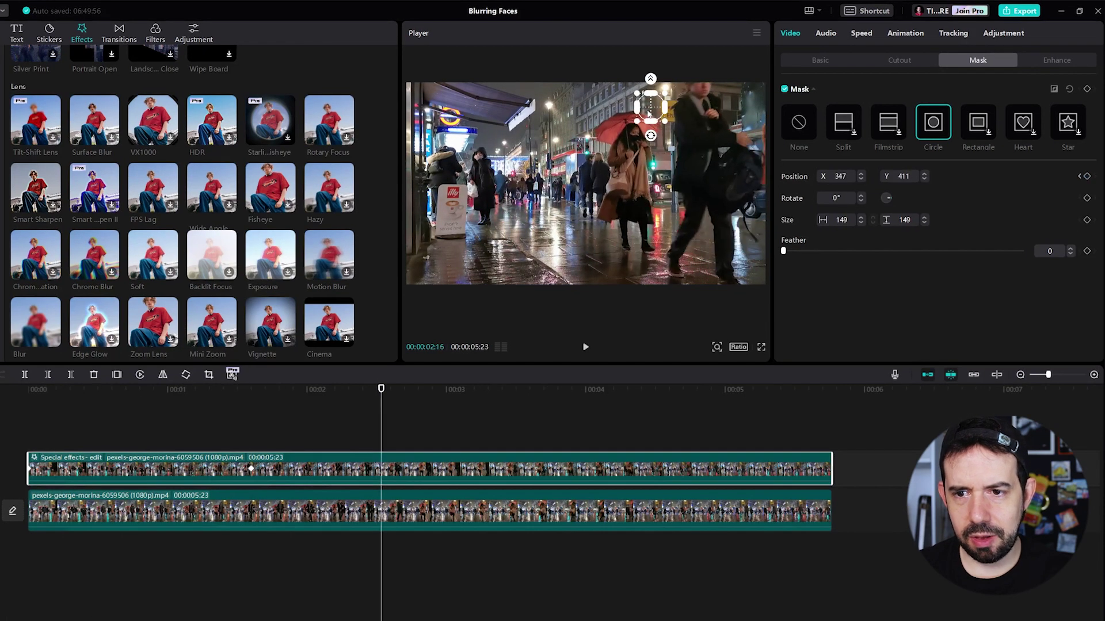
pyautogui.press('Right')
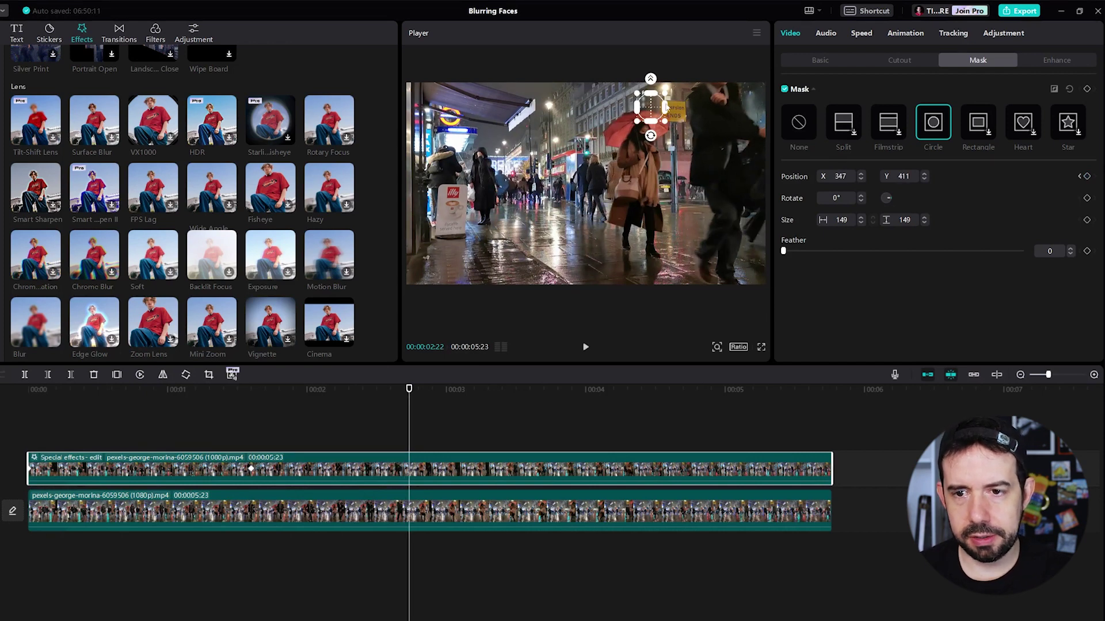
pyautogui.moveTo(651, 106); pyautogui.dragTo(706, 103)
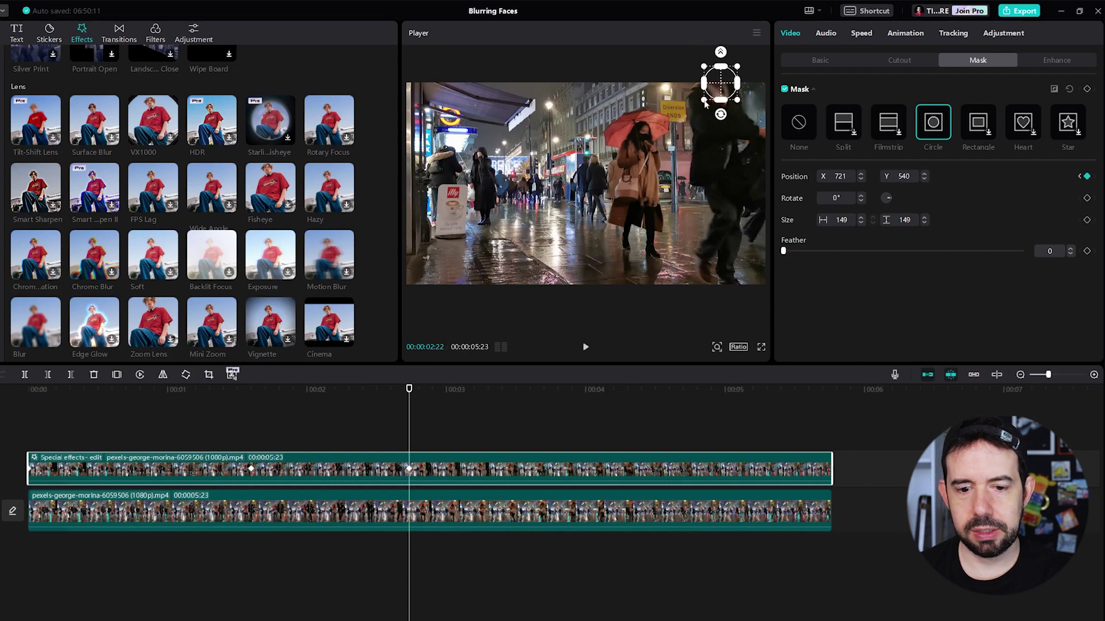
# At 00:00:02:06, keyframe the circle mask onto the man's face at X 476, Y 494.
pyautogui.click(220, 400)
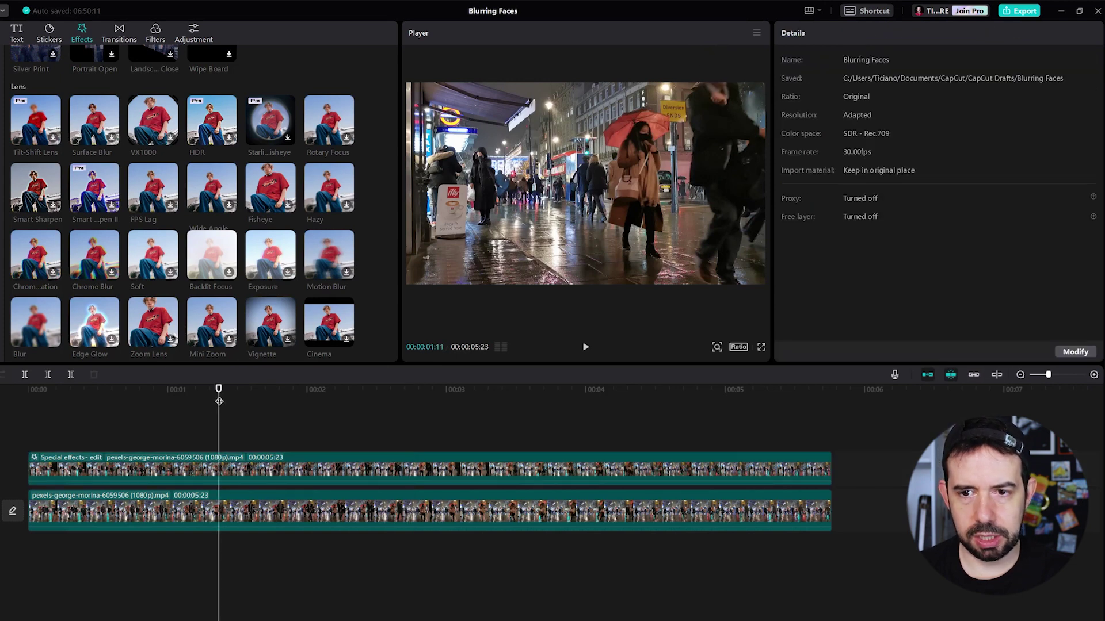
pyautogui.press('space')
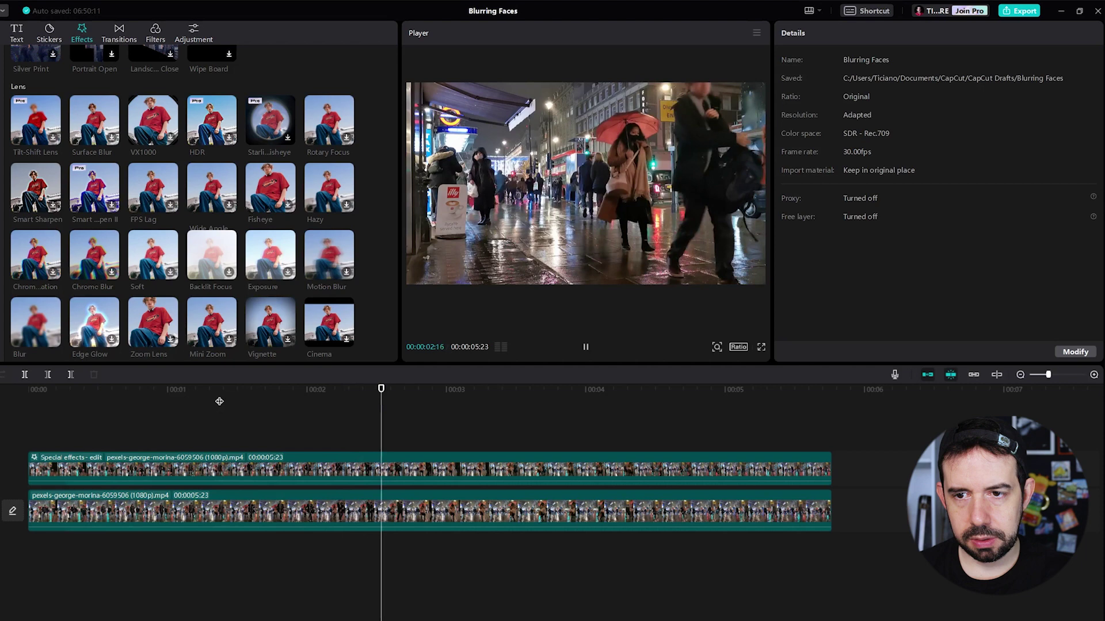
pyautogui.press('space')
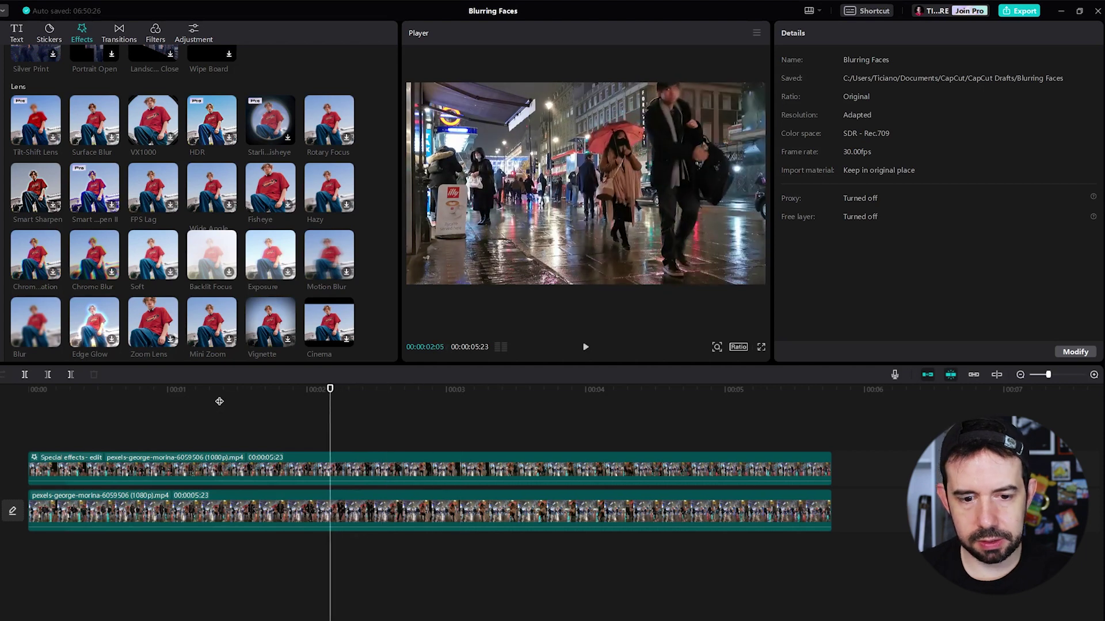
pyautogui.press('Right')
pyautogui.click(314, 471)
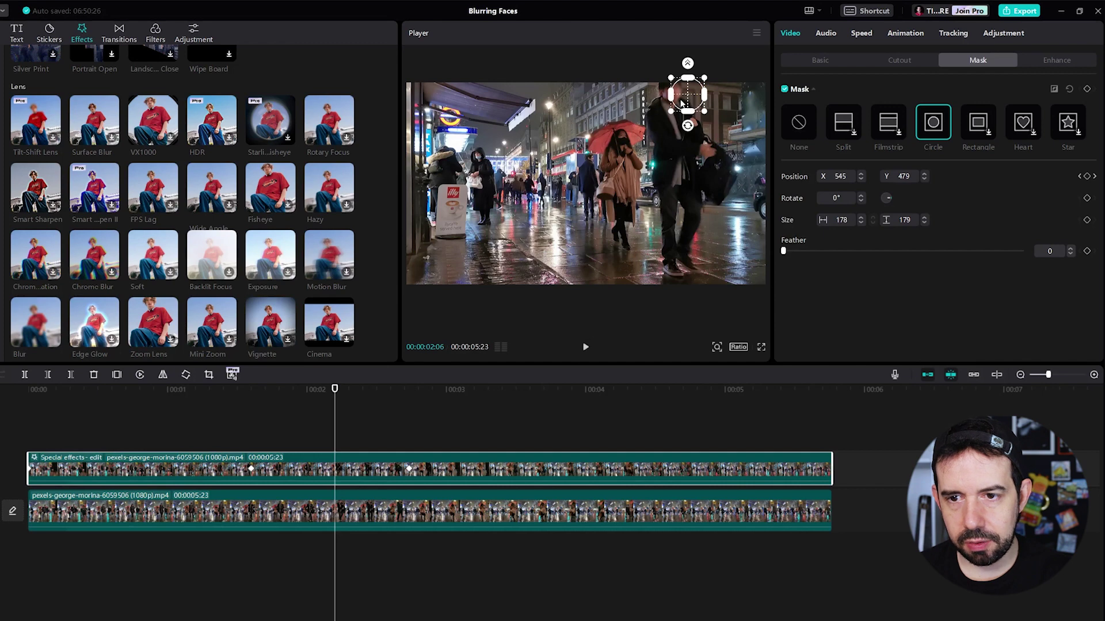
pyautogui.moveTo(682, 102); pyautogui.dragTo(668, 101)
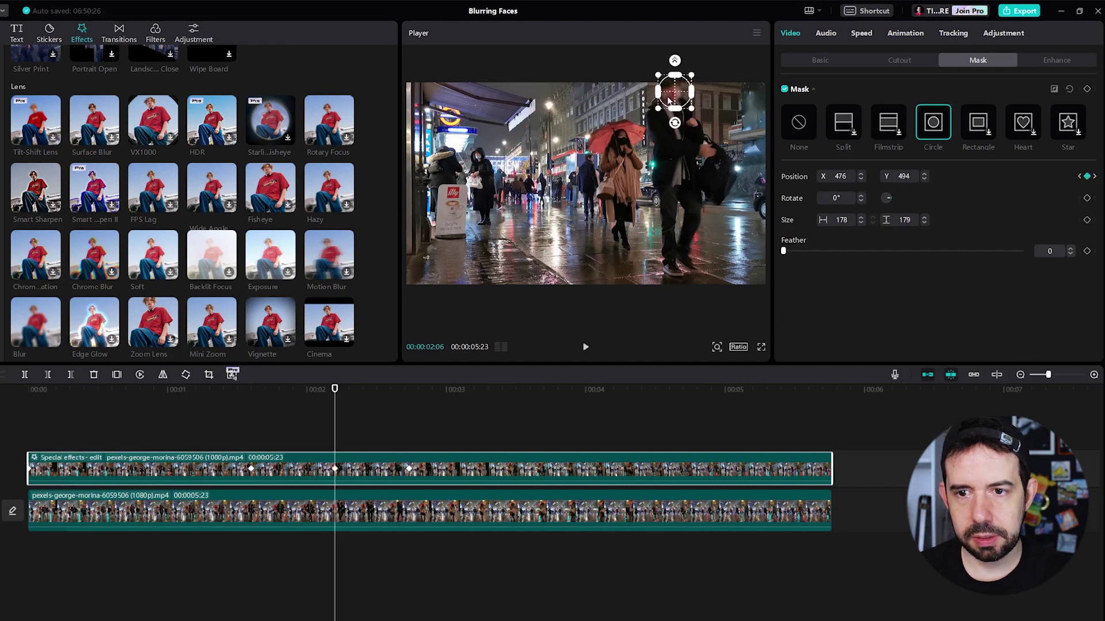
# Replay from the start to confirm the mask follows the faces.
pyautogui.press('space')
pyautogui.press('Home')
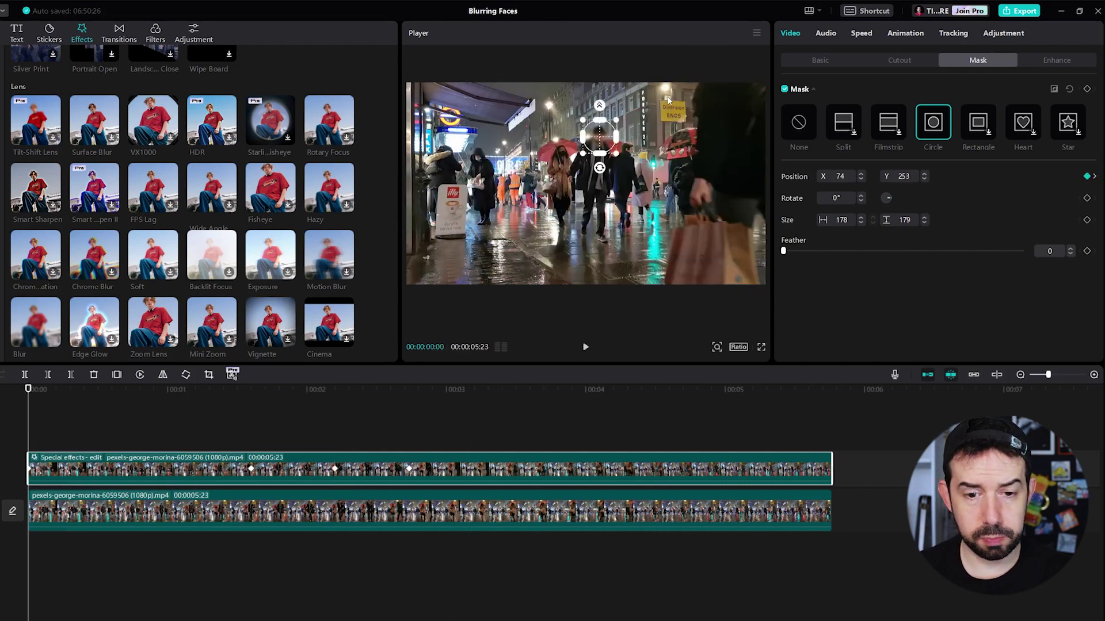
pyautogui.press('space')
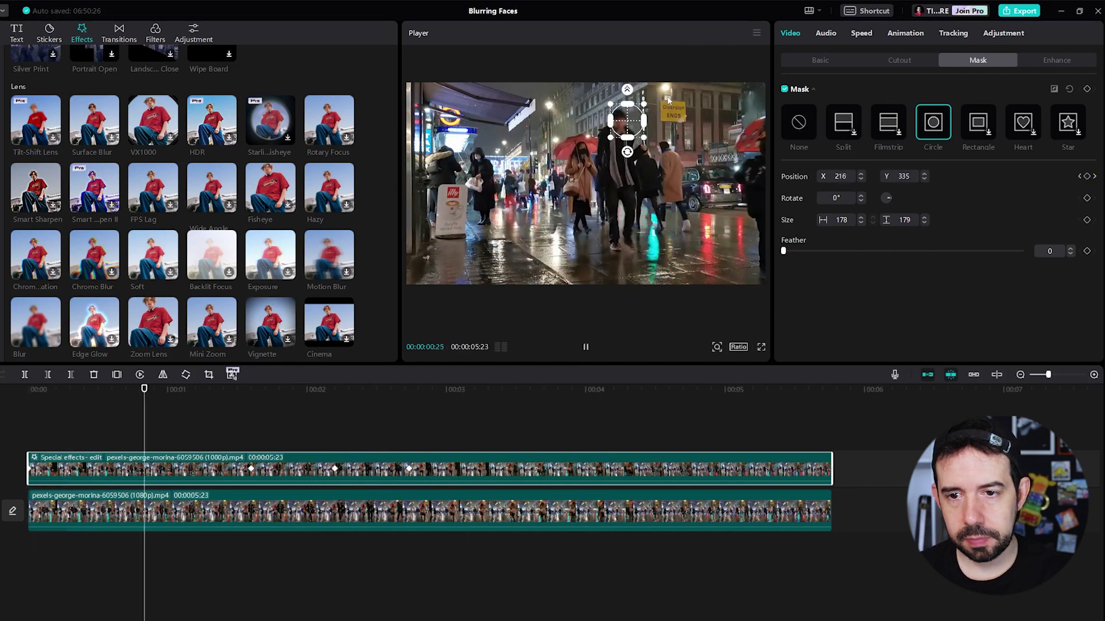
pyautogui.press('space')
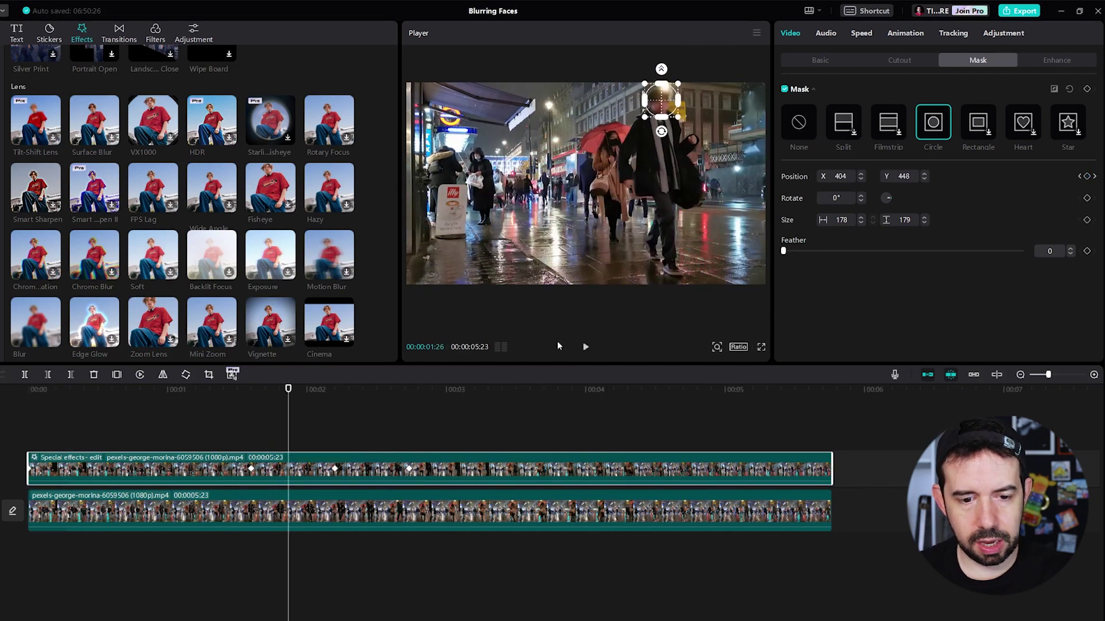
pyautogui.click(173, 505)
pyautogui.press('space')
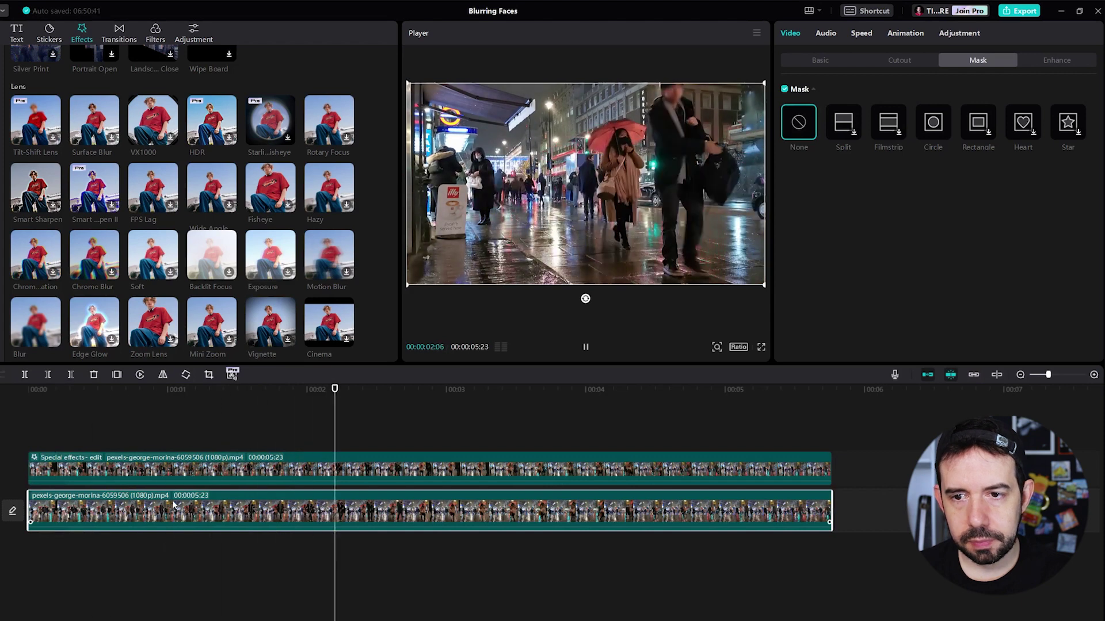
# Show the Blur effect settings, strength 15, for the blurred duplicate clip.
pyautogui.press('space')
pyautogui.click(253, 474)
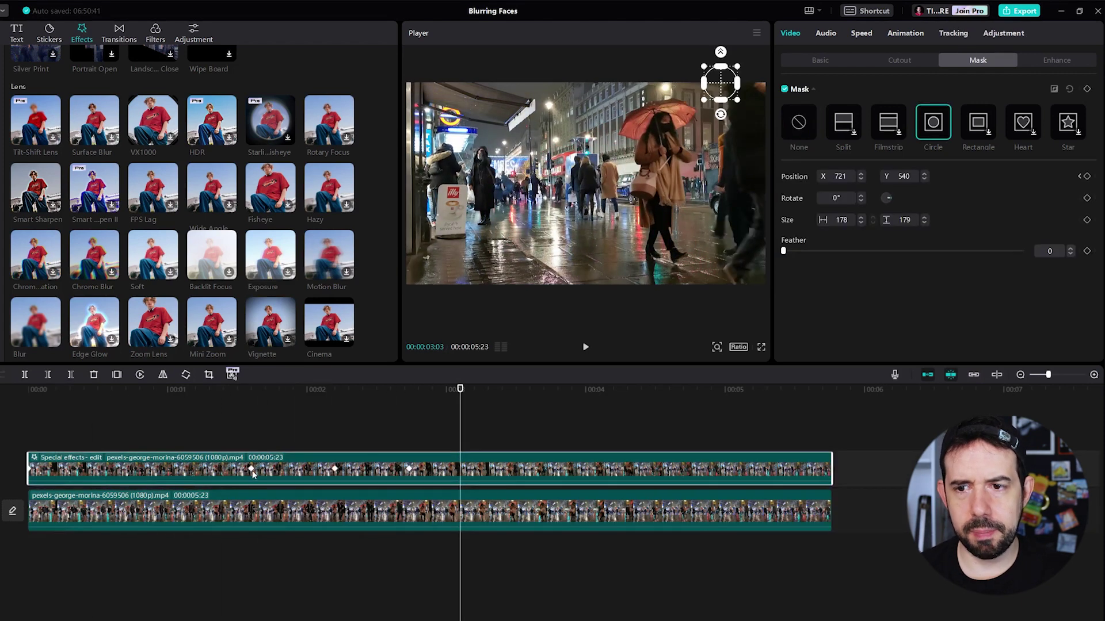
pyautogui.click(821, 61)
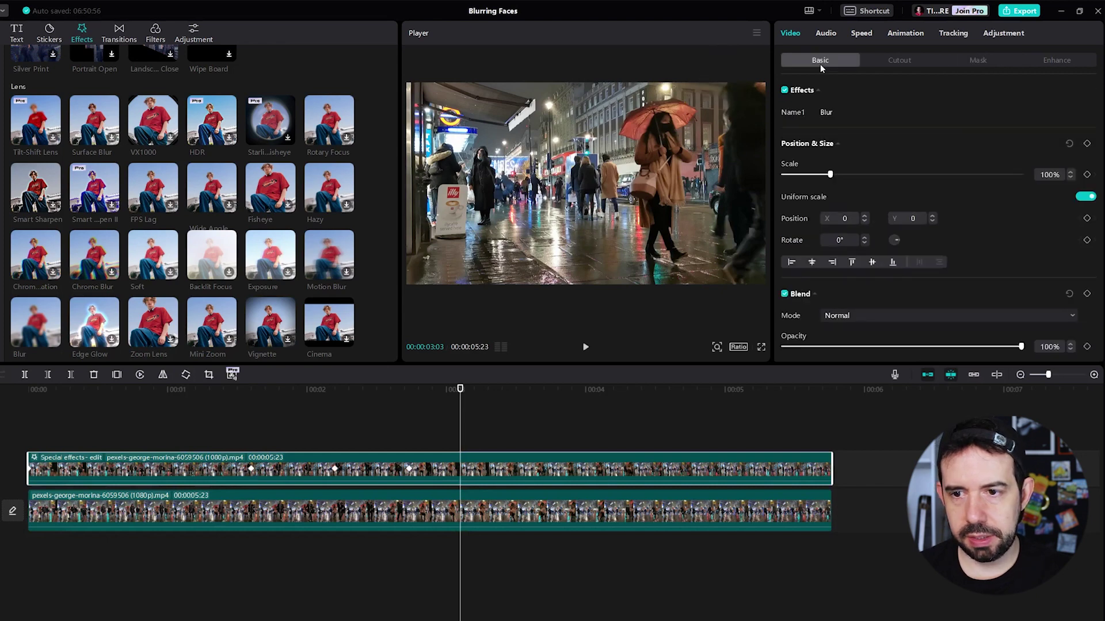
pyautogui.click(842, 112)
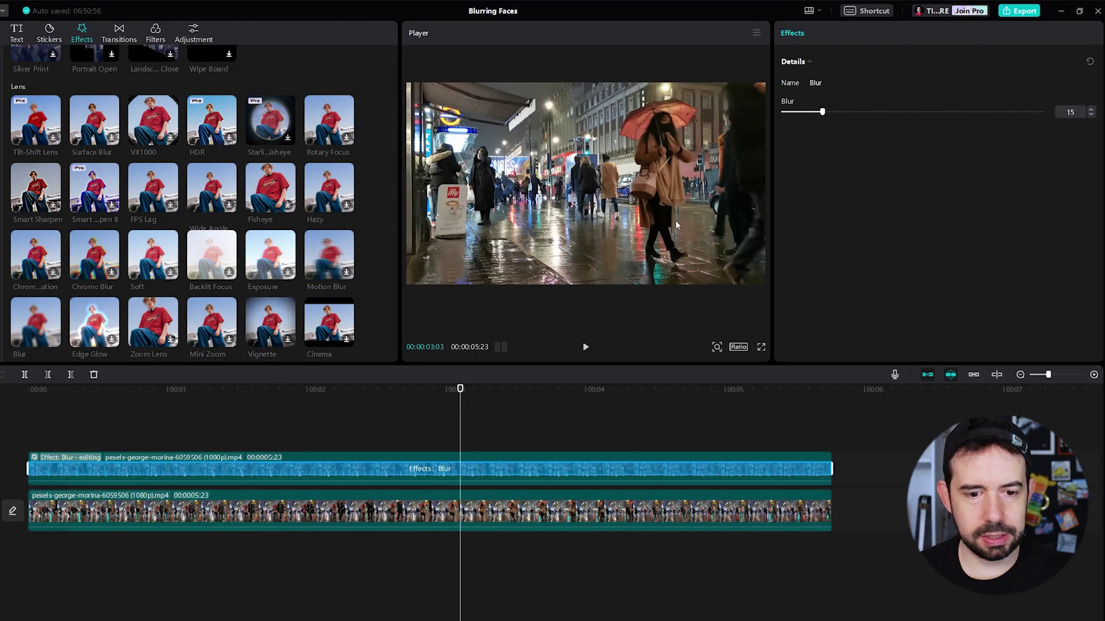
# Replay the clip from the start to check the face blur.
pyautogui.click(168, 388)
pyautogui.press('Home')
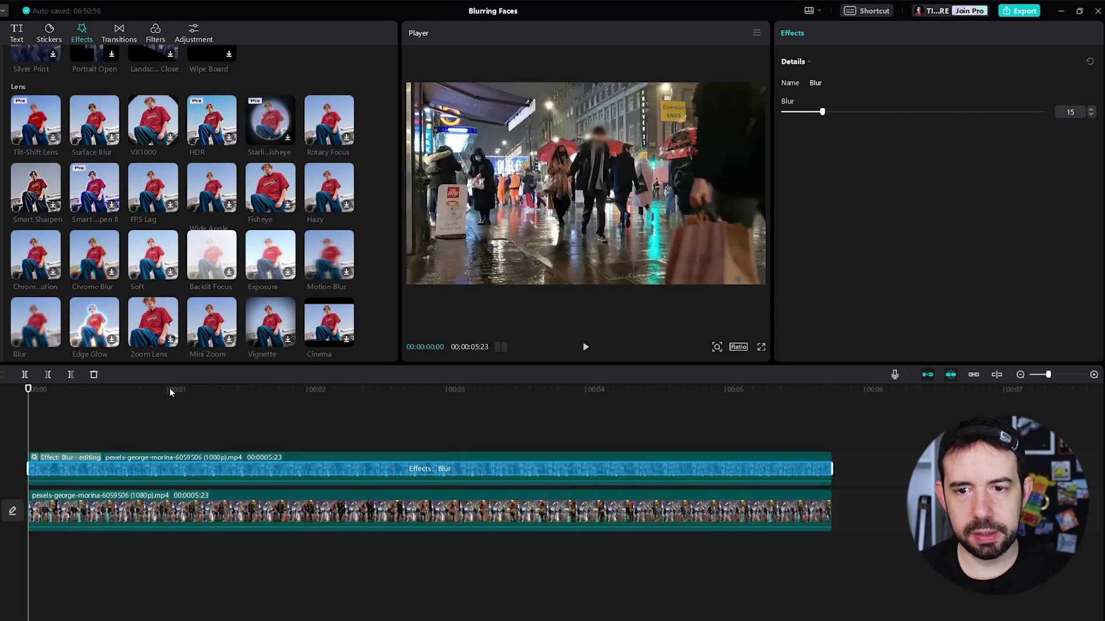
pyautogui.press('space')
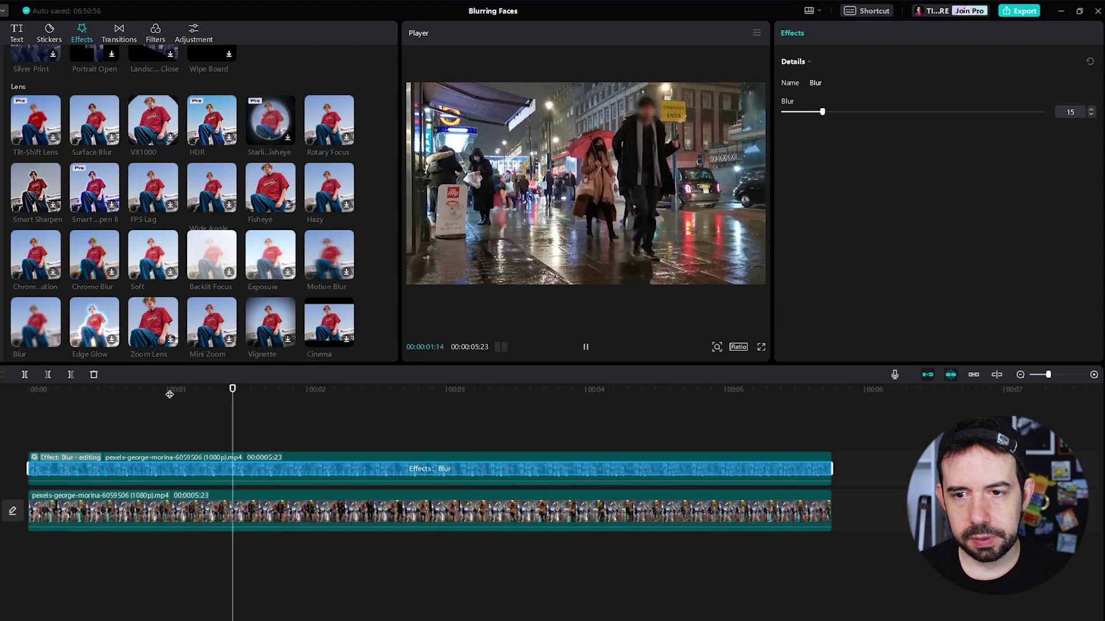
pyautogui.press('space')
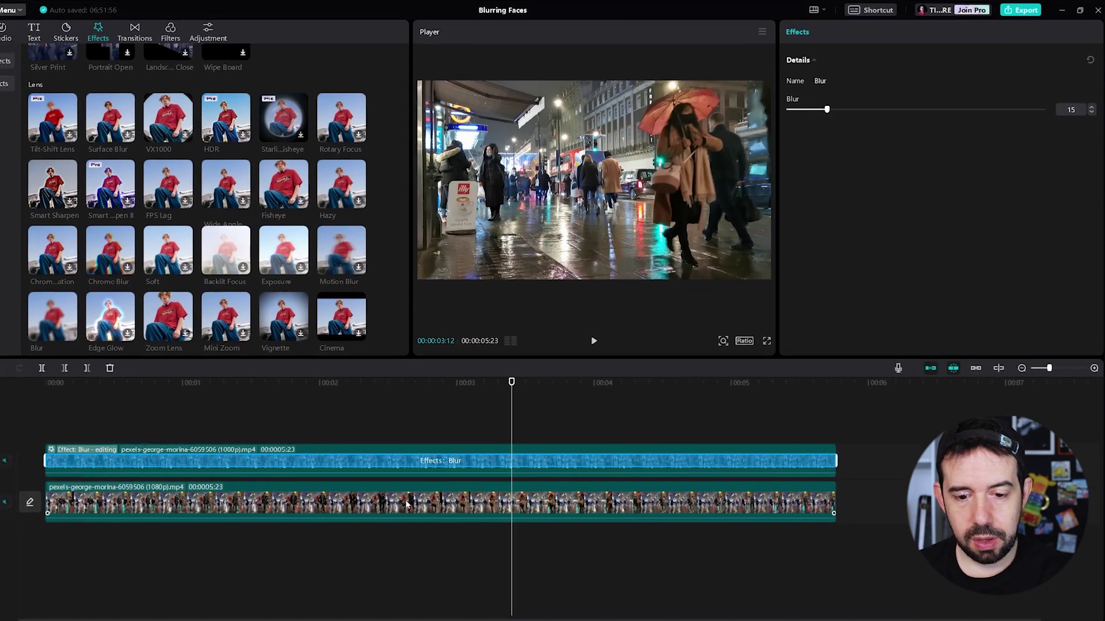
# Paste another street-clip copy on a new top track at 0:00 and apply Blur at strength 15.
pyautogui.click(395, 512)
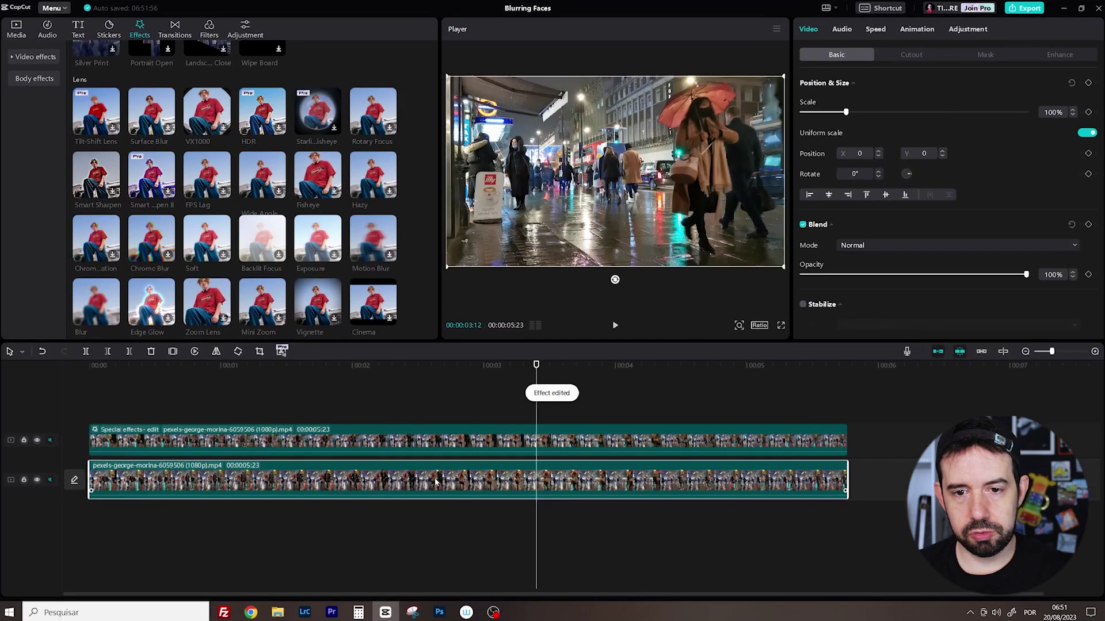
pyautogui.hotkey('ctrl', 'v')
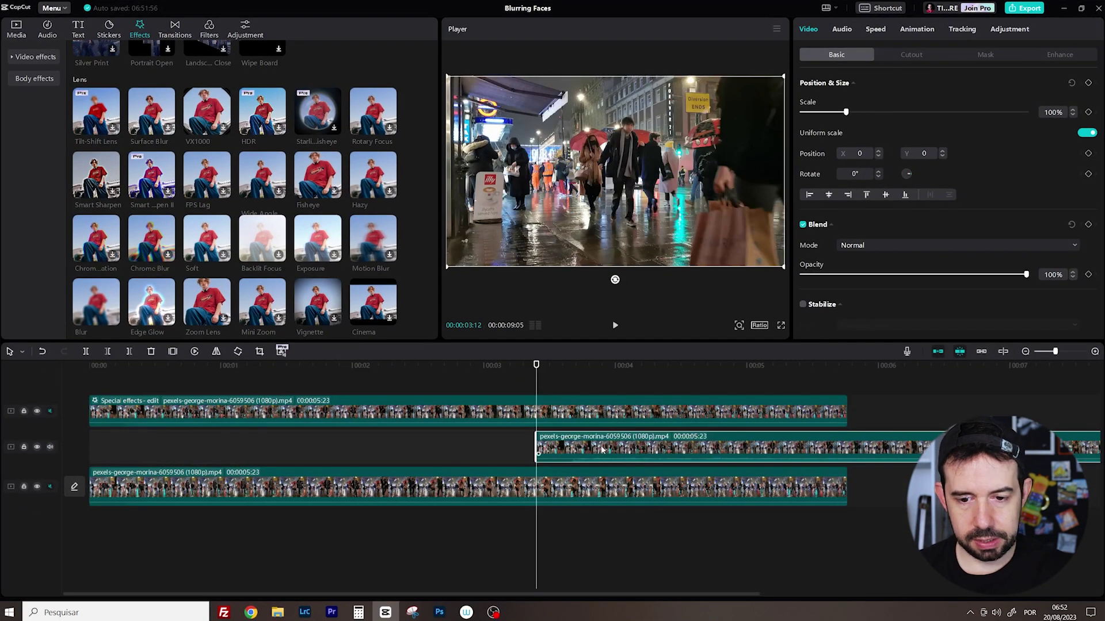
pyautogui.moveTo(603, 450); pyautogui.dragTo(145, 403)
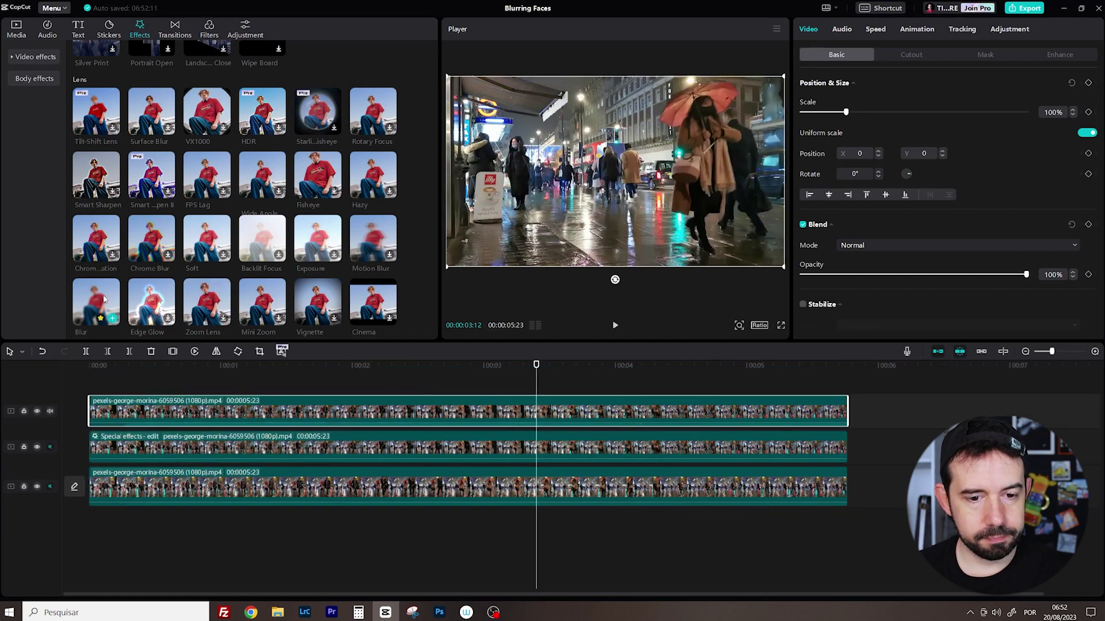
pyautogui.moveTo(96, 302); pyautogui.dragTo(320, 410)
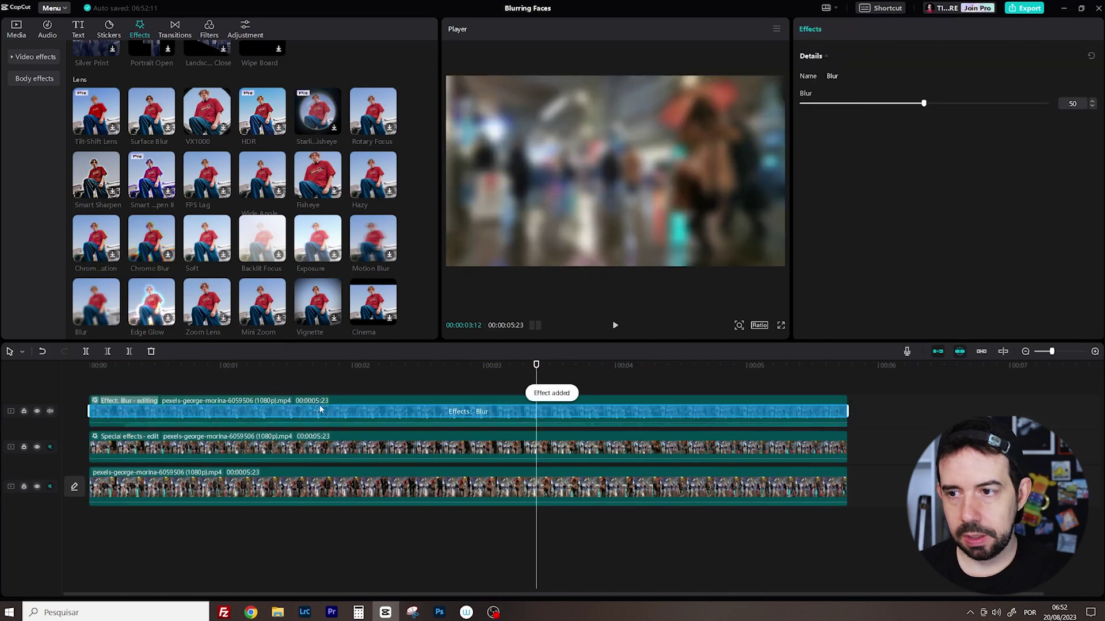
pyautogui.write('15')
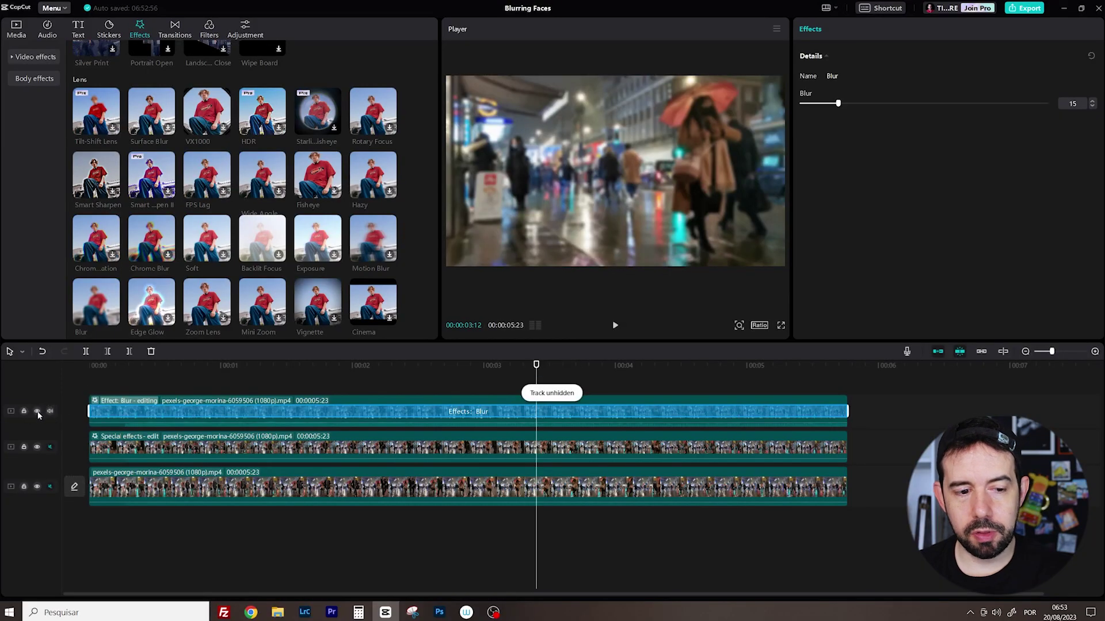
# Trim the blurred top clip to start at 00:00:03:05, finding that frame with the track hidden.
pyautogui.click(38, 412)
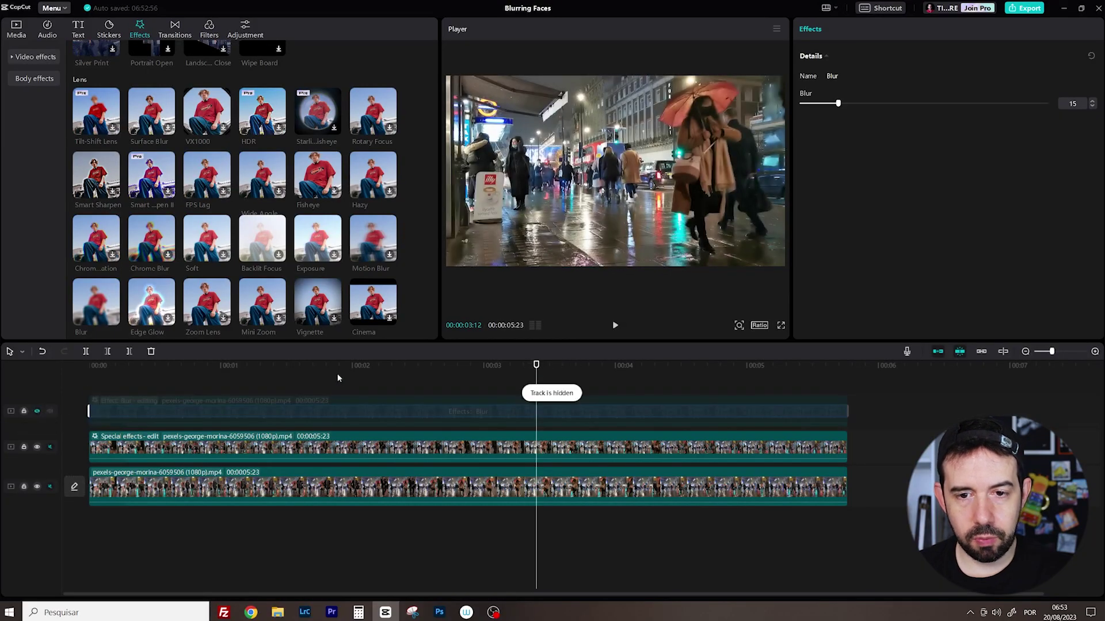
pyautogui.click(380, 372)
pyautogui.press('space')
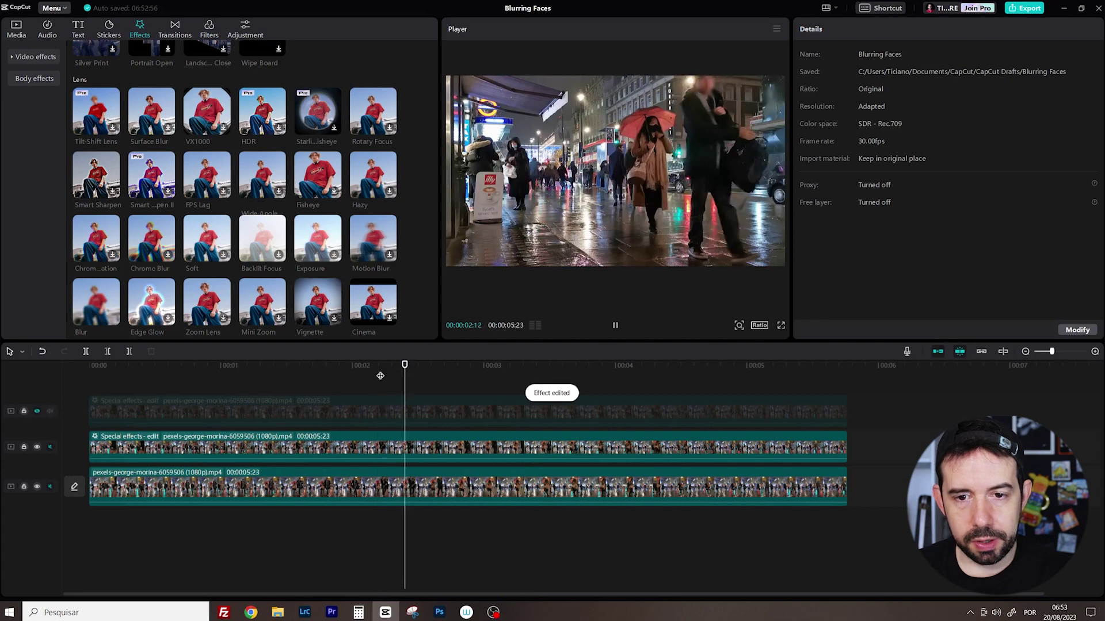
pyautogui.press('space')
pyautogui.press('Left')
pyautogui.press('Left')
pyautogui.press('Left')
pyautogui.press('Left')
pyautogui.press('Left')
pyautogui.press('Left')
pyautogui.press('Left')
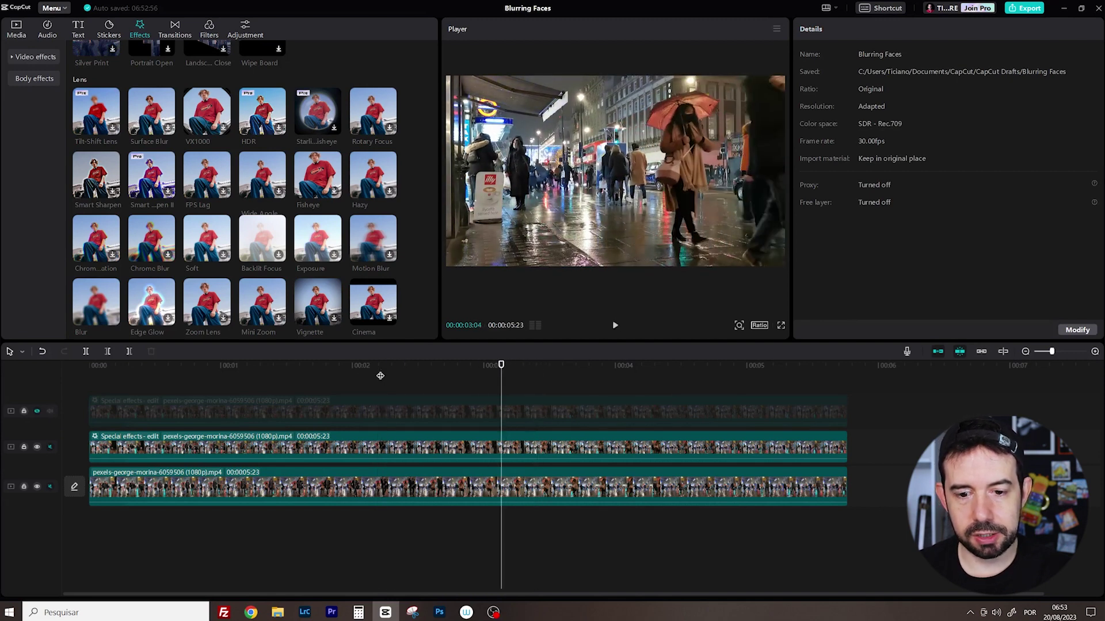
pyautogui.click(37, 412)
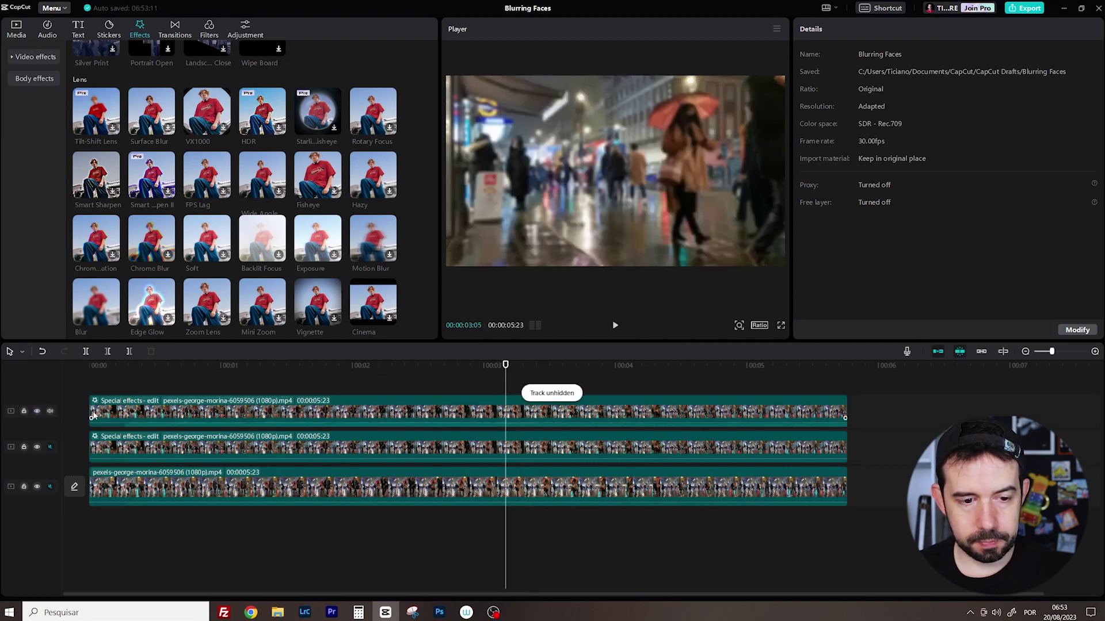
pyautogui.moveTo(90, 410); pyautogui.dragTo(508, 410)
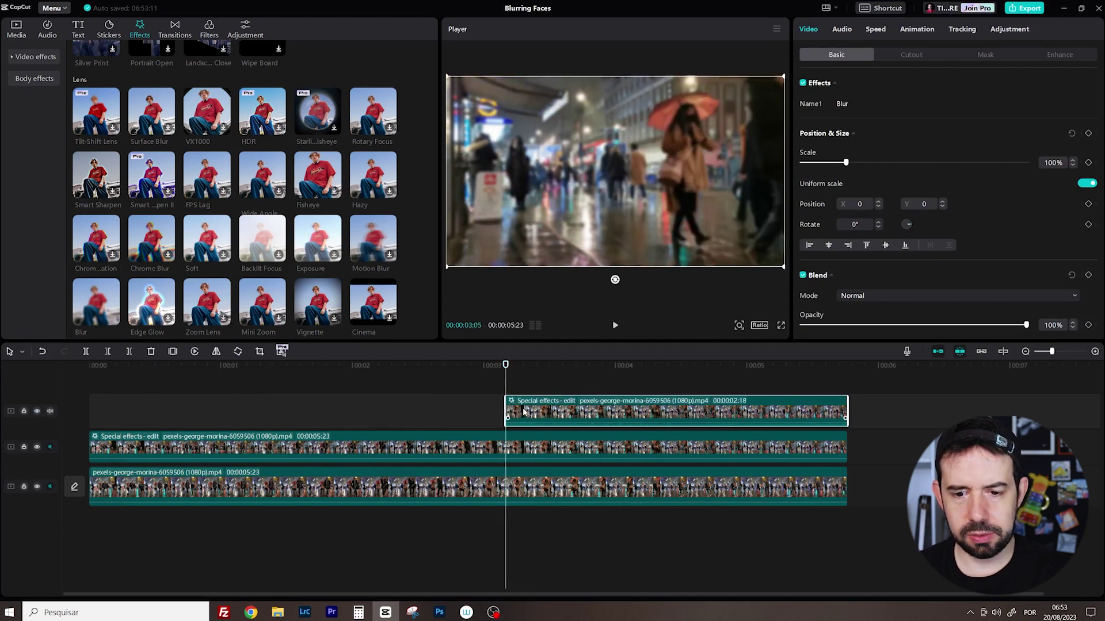
# Put a circle mask on the top blurred clip, sized to the entrance woman's face, and preview it.
pyautogui.click(997, 56)
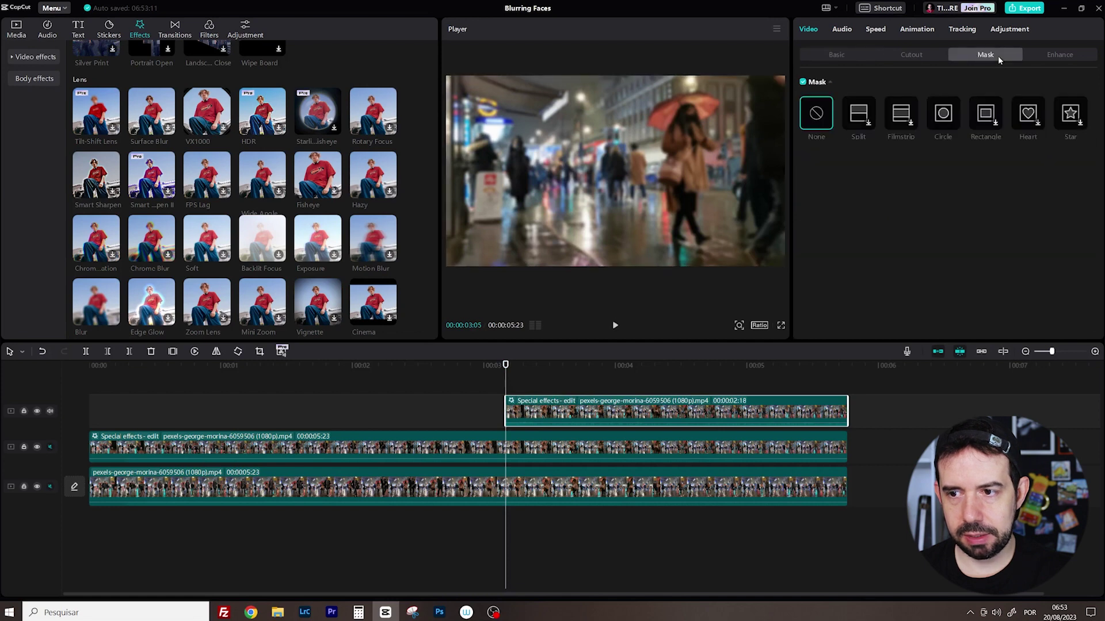
pyautogui.click(942, 118)
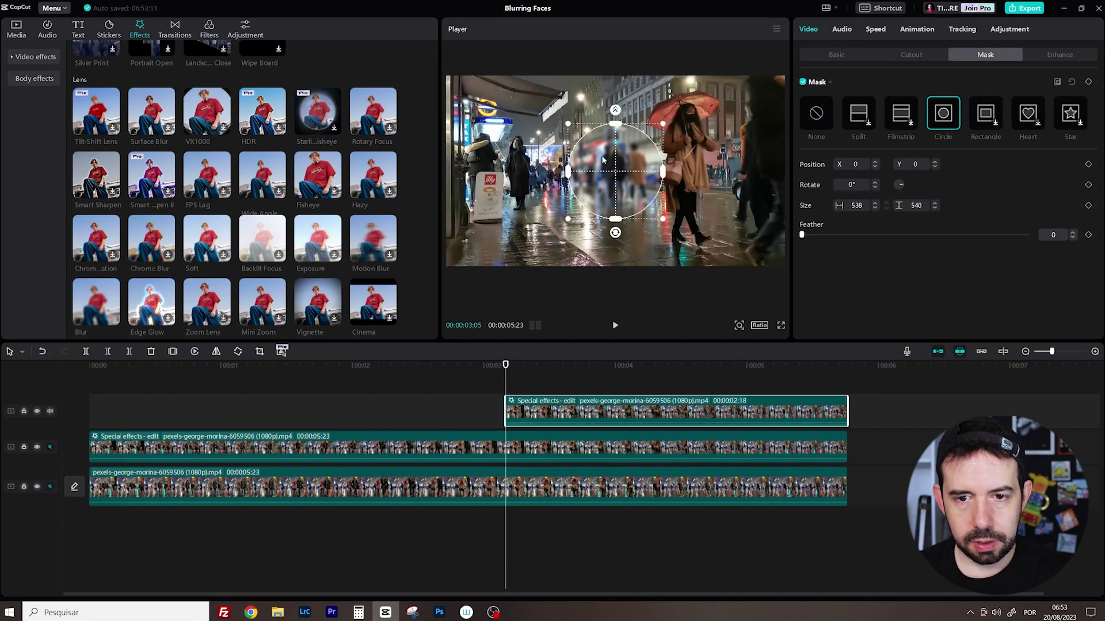
pyautogui.moveTo(603, 160); pyautogui.dragTo(502, 143)
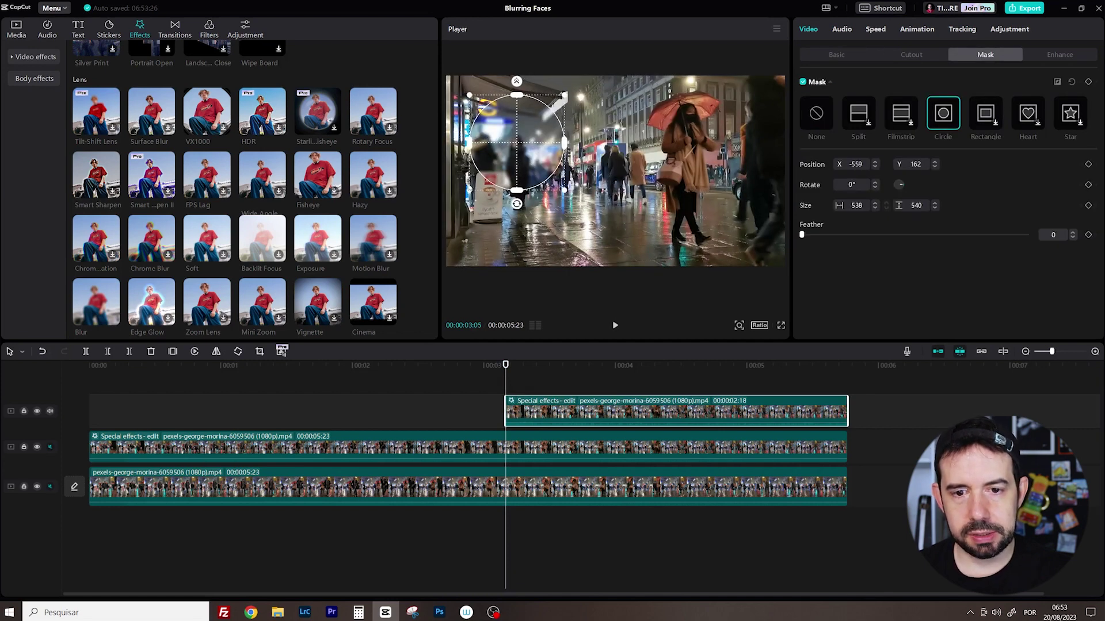
pyautogui.moveTo(470, 192); pyautogui.dragTo(508, 154)
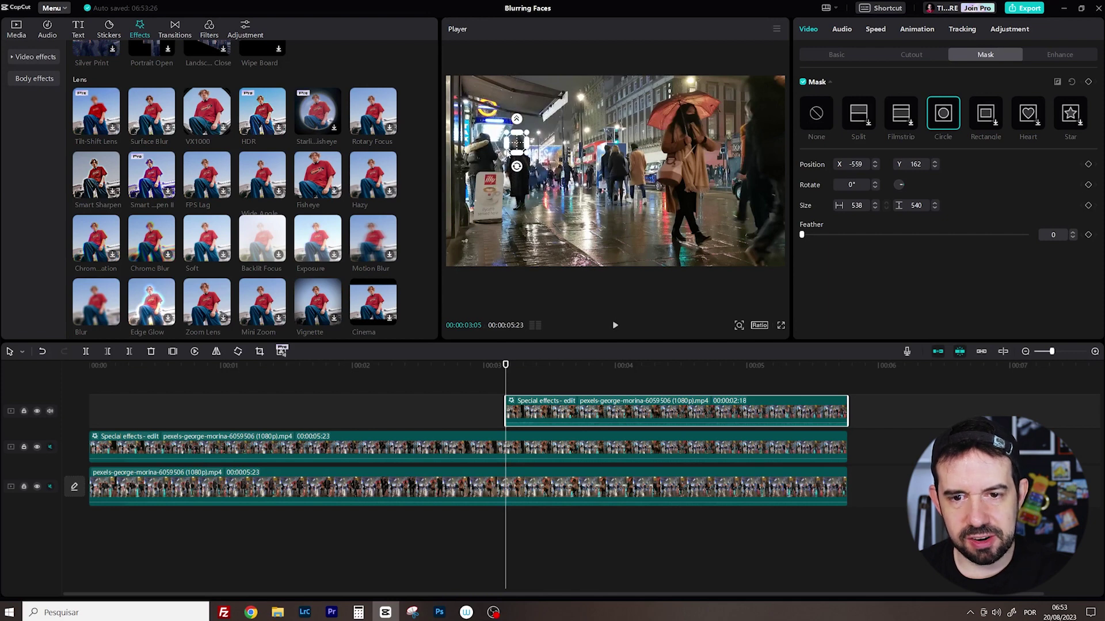
pyautogui.click(473, 385)
pyautogui.press('space')
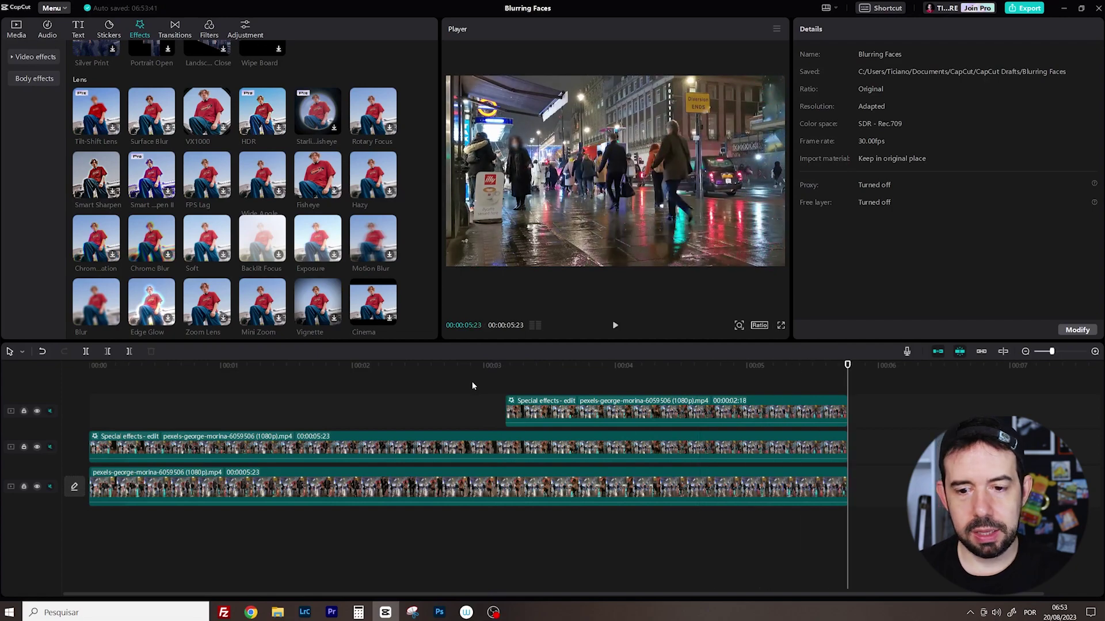
pyautogui.press('Home')
pyautogui.press('space')
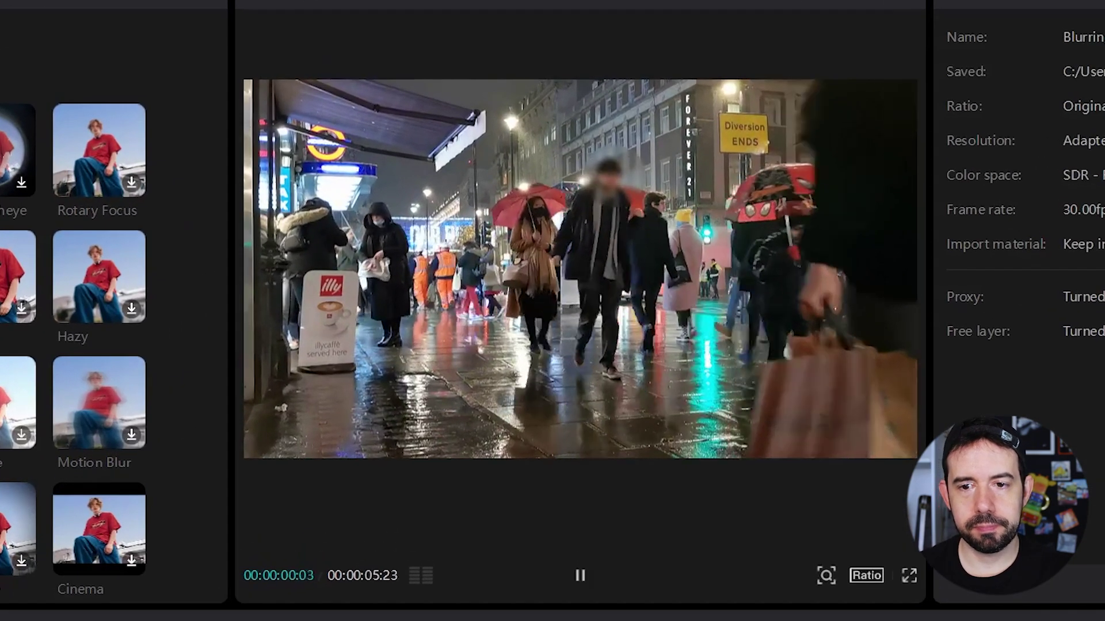